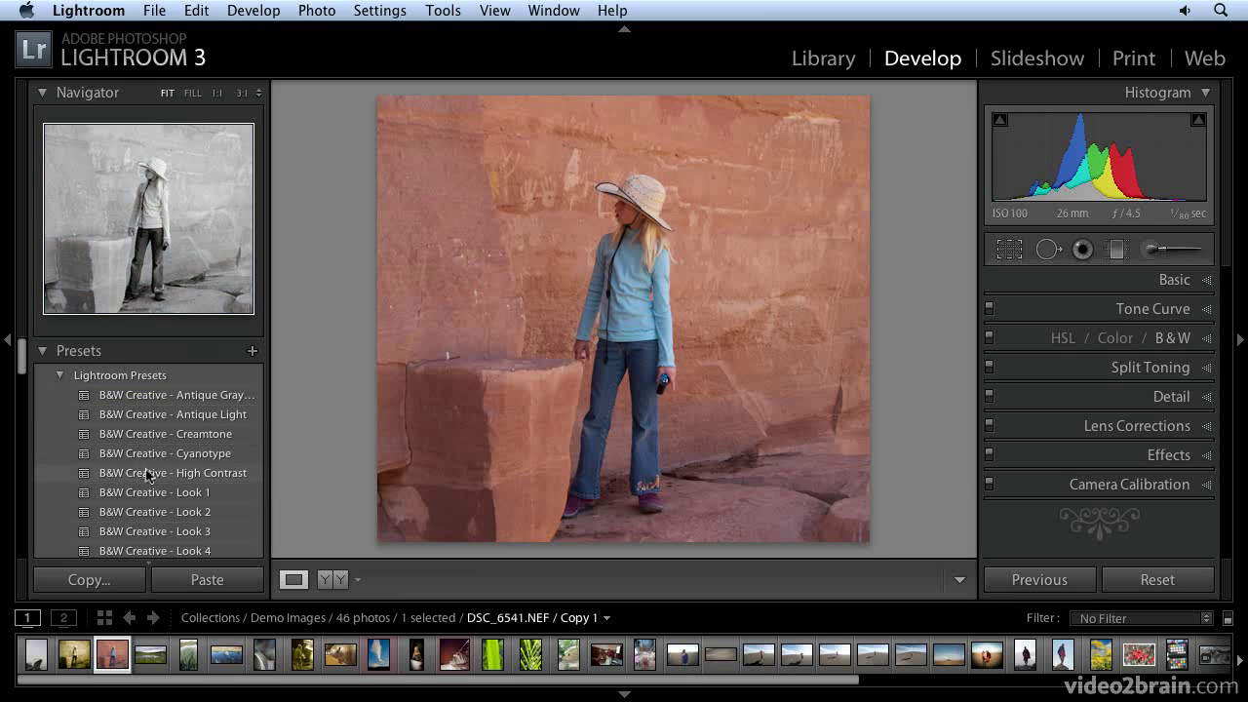
Expand the Basic panel and lower Saturation to −43
{"action": "scroll", "coordinate": [151, 519], "scroll_direction": "down", "scroll_amount": 1}
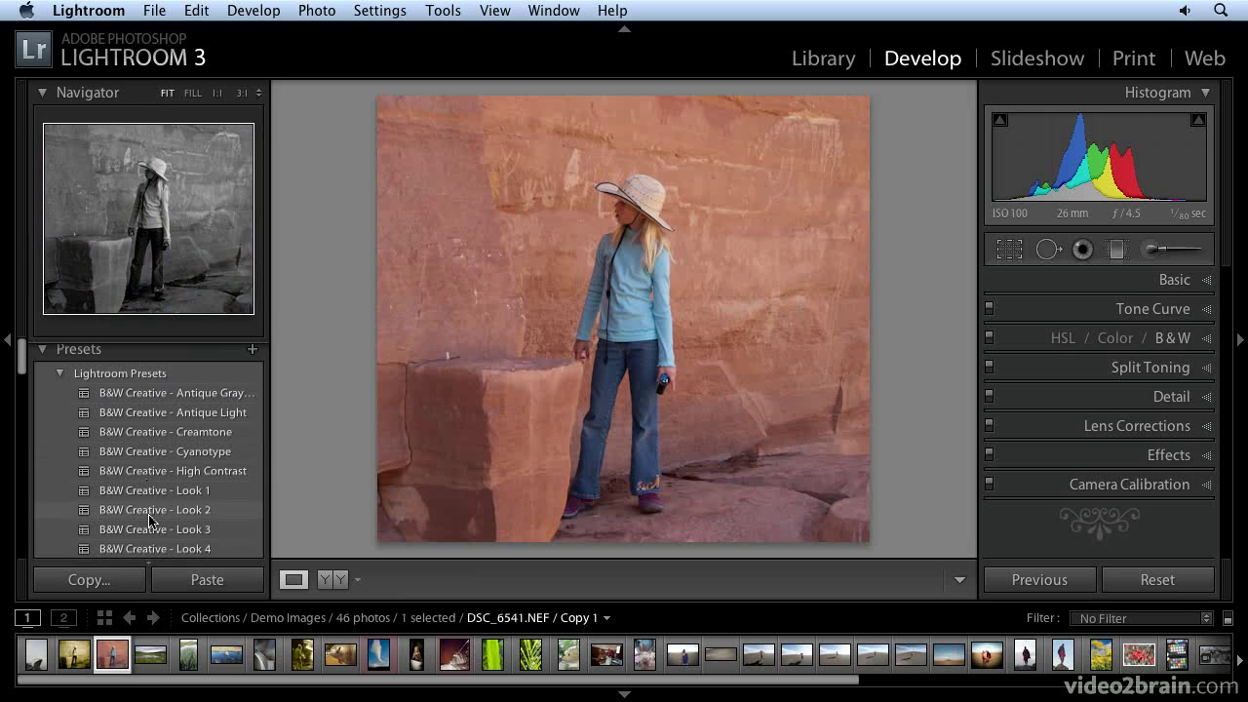
{"action": "scroll", "coordinate": [149, 520], "scroll_direction": "down", "scroll_amount": 5}
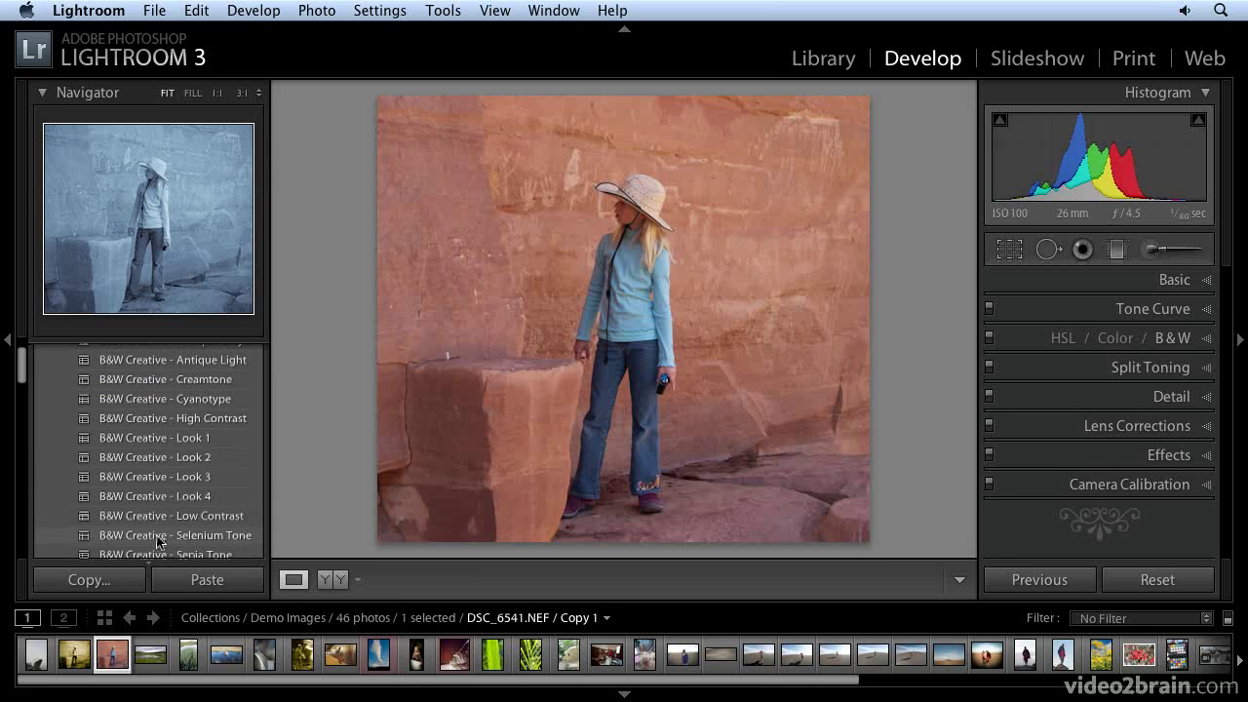
{"action": "scroll", "coordinate": [163, 537], "scroll_direction": "down", "scroll_amount": 5}
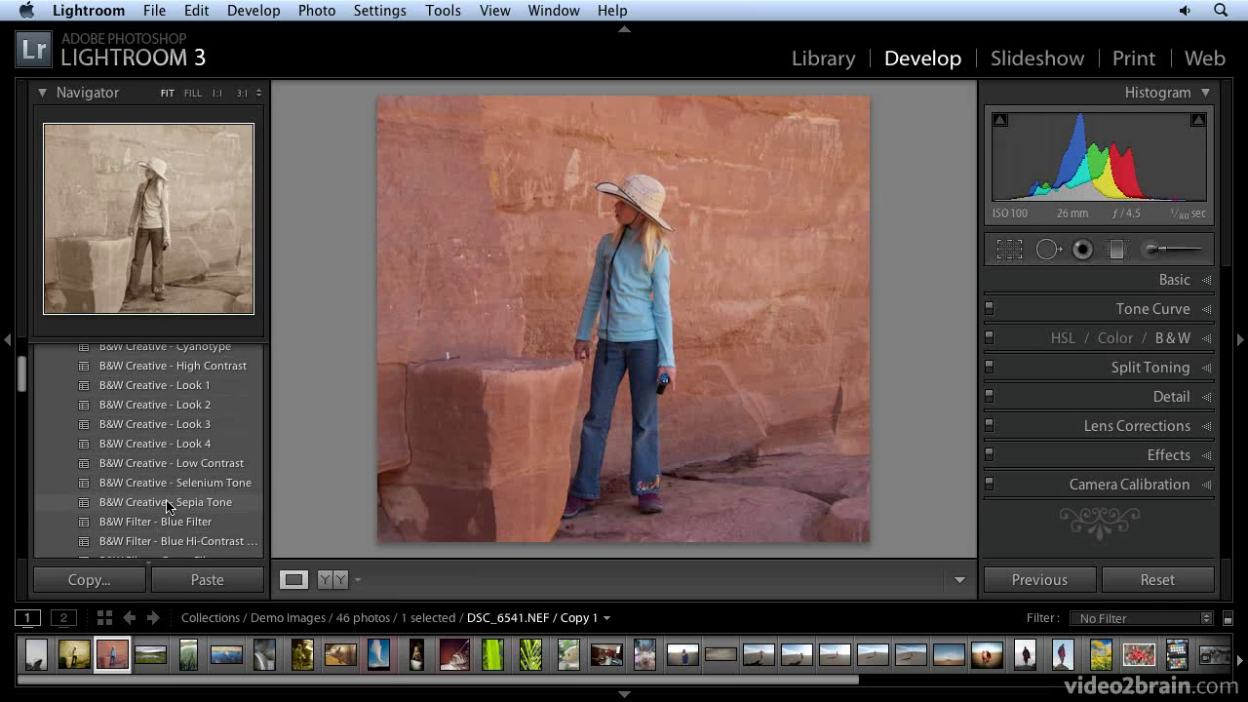
{"action": "scroll", "coordinate": [166, 505], "scroll_direction": "down", "scroll_amount": 5}
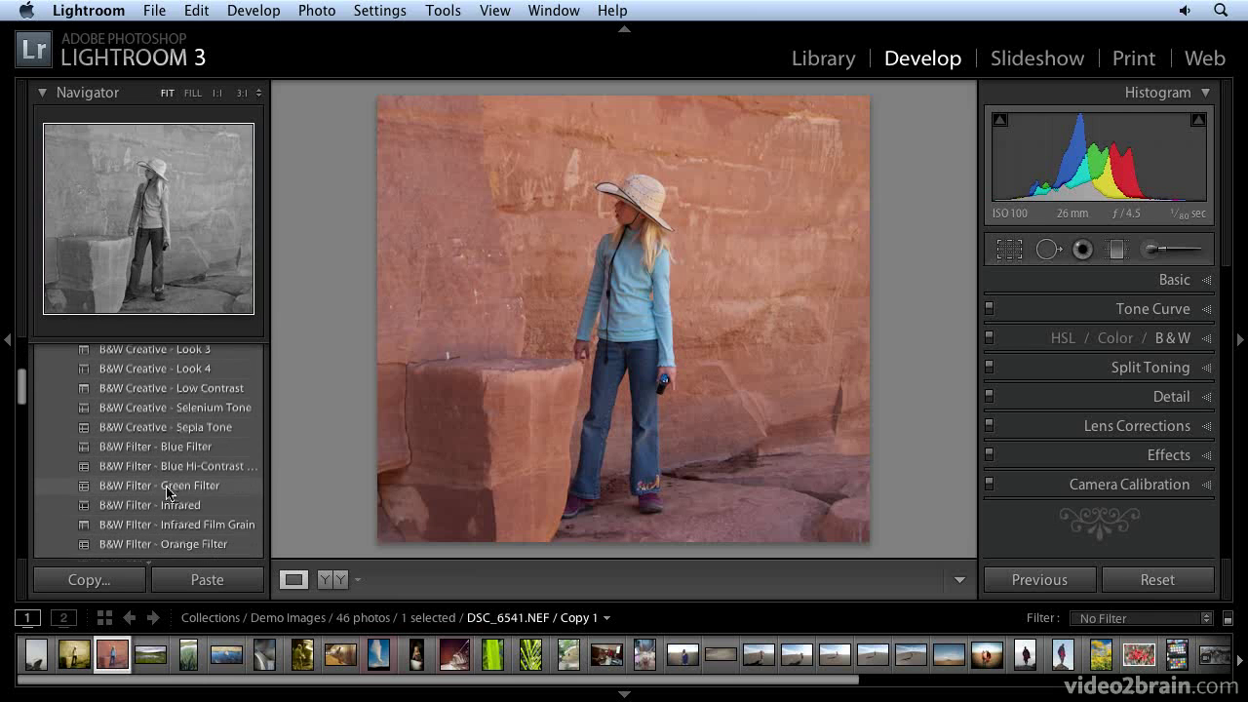
{"action": "scroll", "coordinate": [164, 497], "scroll_direction": "down", "scroll_amount": 1}
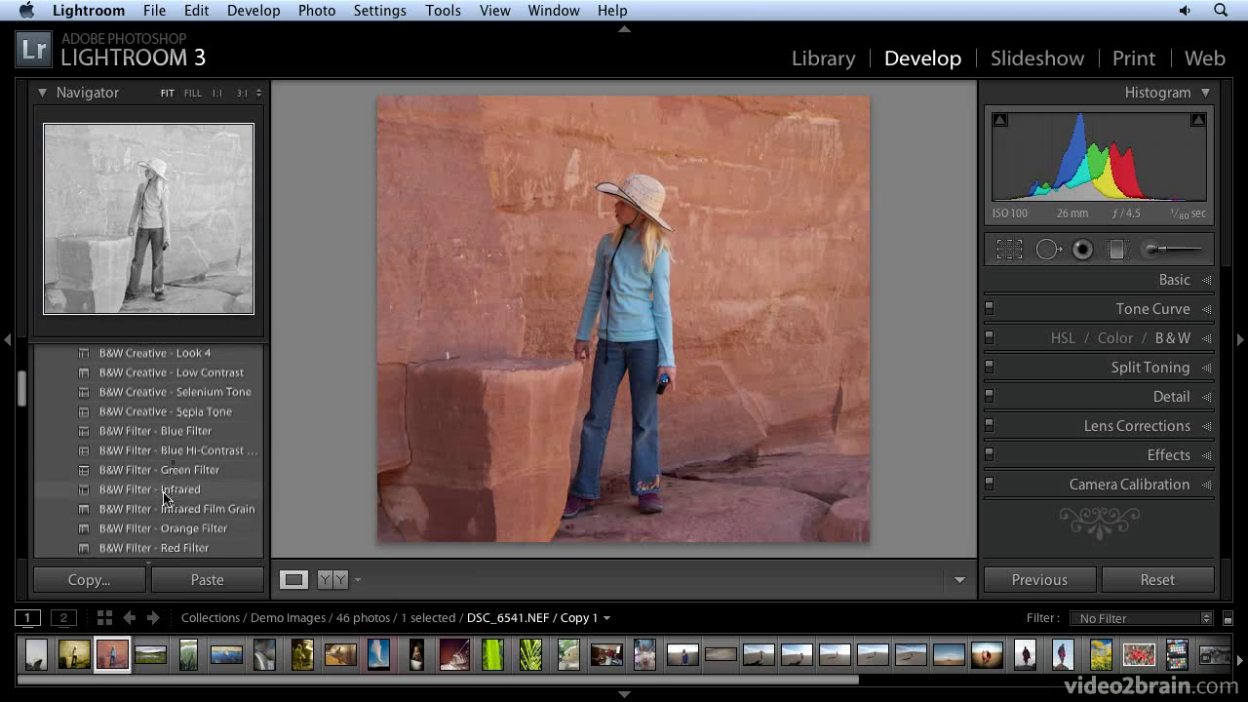
{"action": "scroll", "coordinate": [164, 497], "scroll_direction": "down", "scroll_amount": 7}
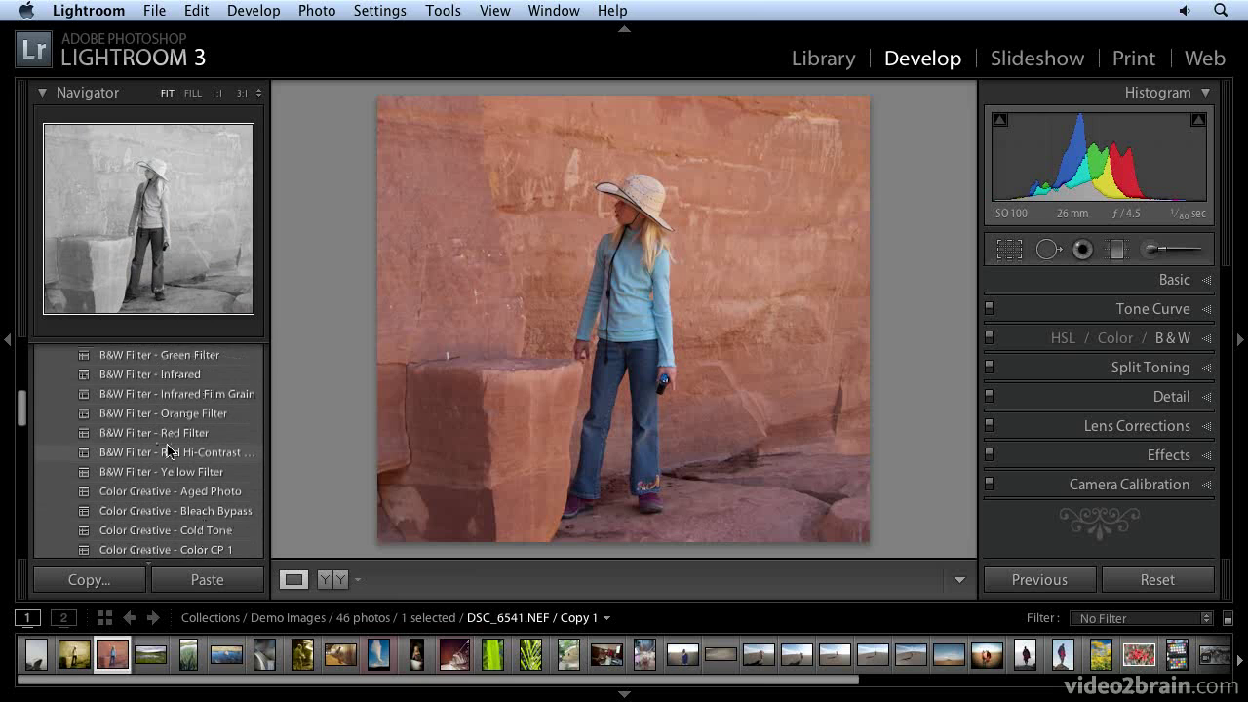
{"action": "scroll", "coordinate": [168, 450], "scroll_direction": "down", "scroll_amount": 2}
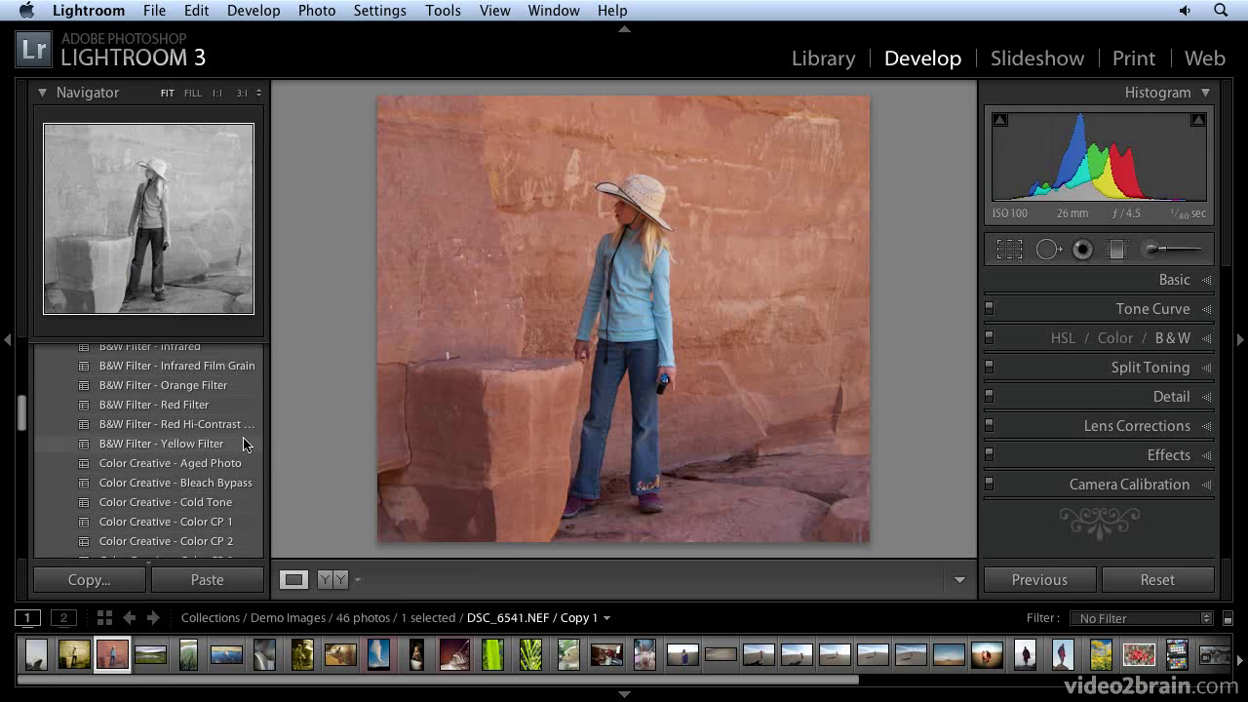
{"action": "left_click", "coordinate": [1205, 281]}
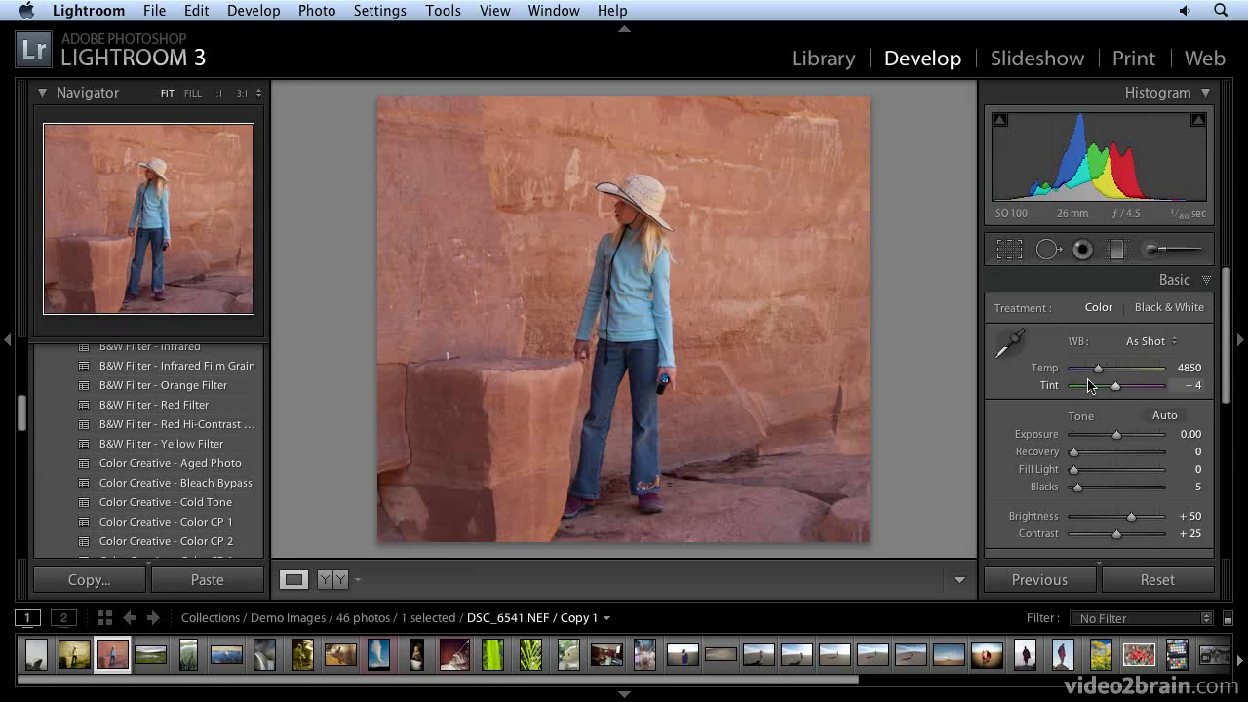
{"action": "scroll", "coordinate": [1111, 484], "scroll_direction": "down", "scroll_amount": 1}
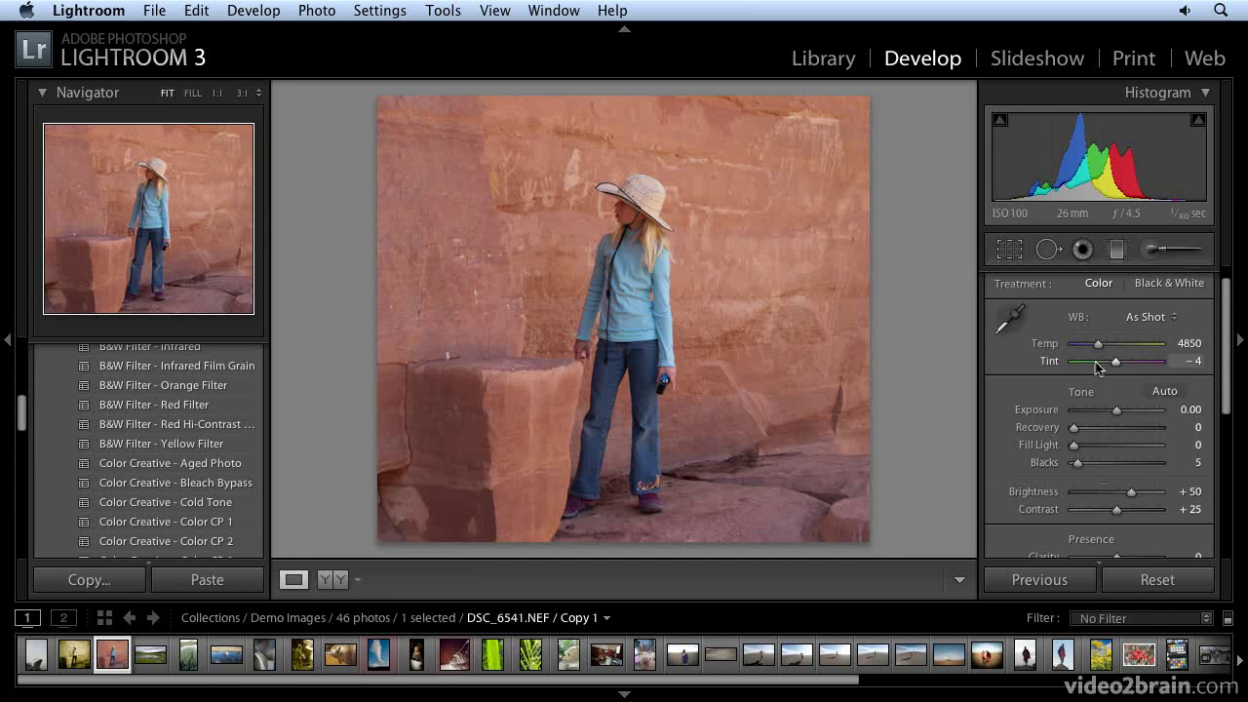
{"action": "scroll", "coordinate": [1106, 371], "scroll_direction": "up", "scroll_amount": 1}
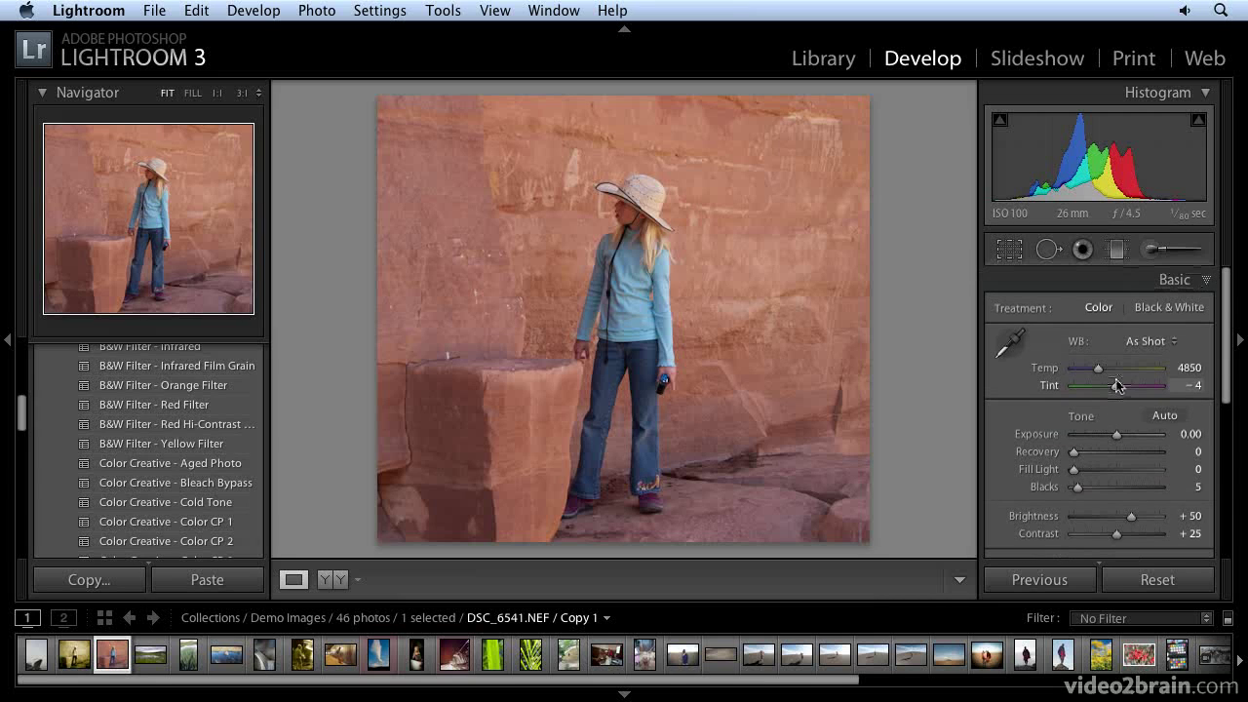
{"action": "scroll", "coordinate": [1116, 385], "scroll_direction": "down", "scroll_amount": 5}
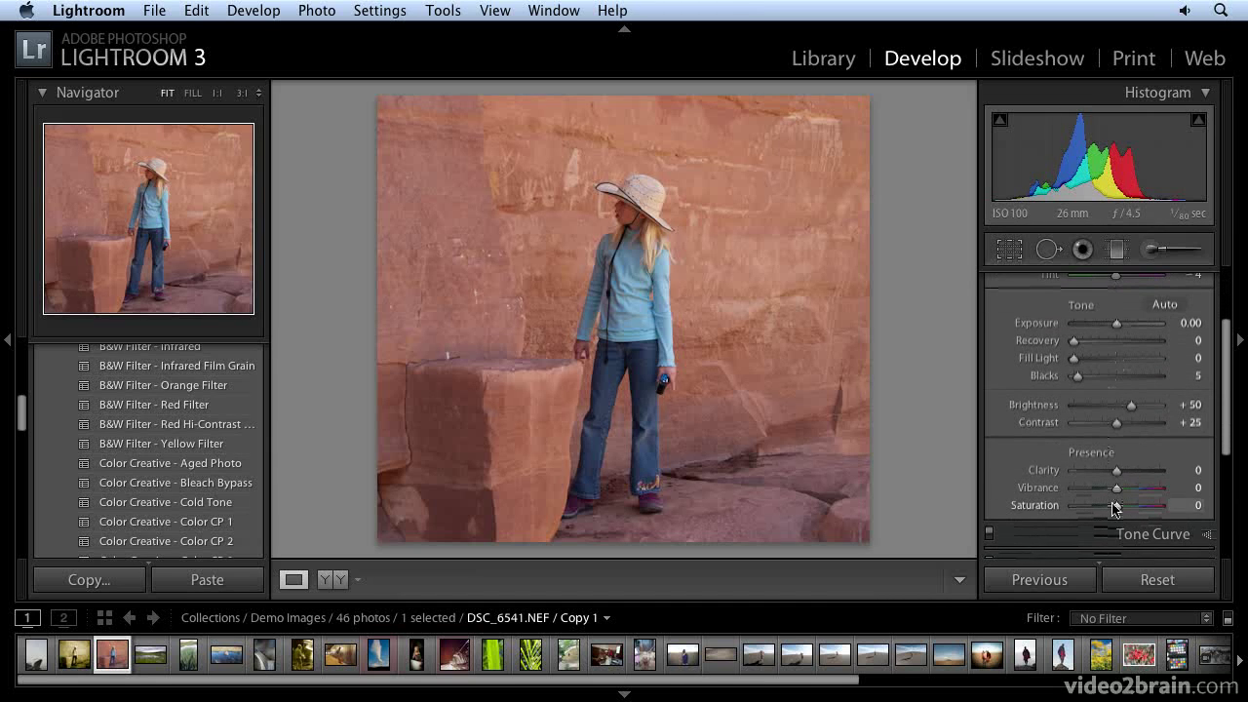
{"action": "left_click_drag", "start_coordinate": [1114, 505], "coordinate": [1097, 509]}
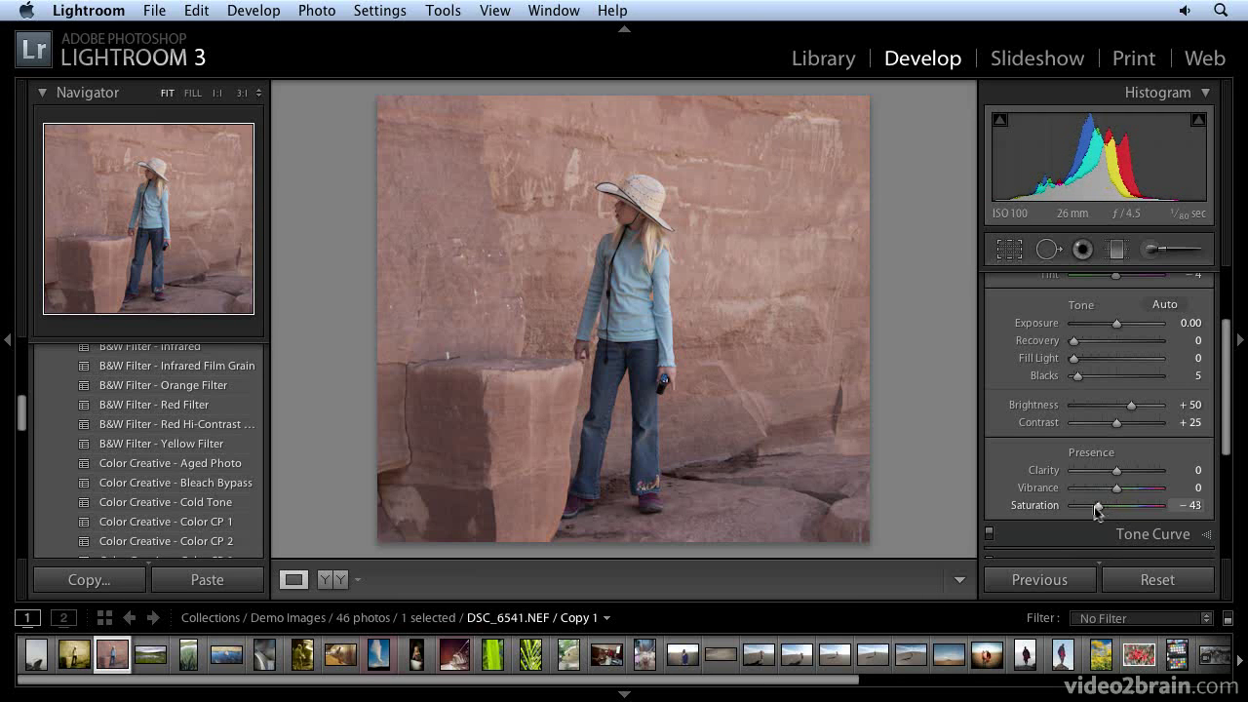
Raise the Blacks slider from 5 to 16
{"action": "scroll", "coordinate": [1109, 453], "scroll_direction": "up", "scroll_amount": 2}
{"action": "scroll", "coordinate": [1109, 449], "scroll_direction": "up", "scroll_amount": 1}
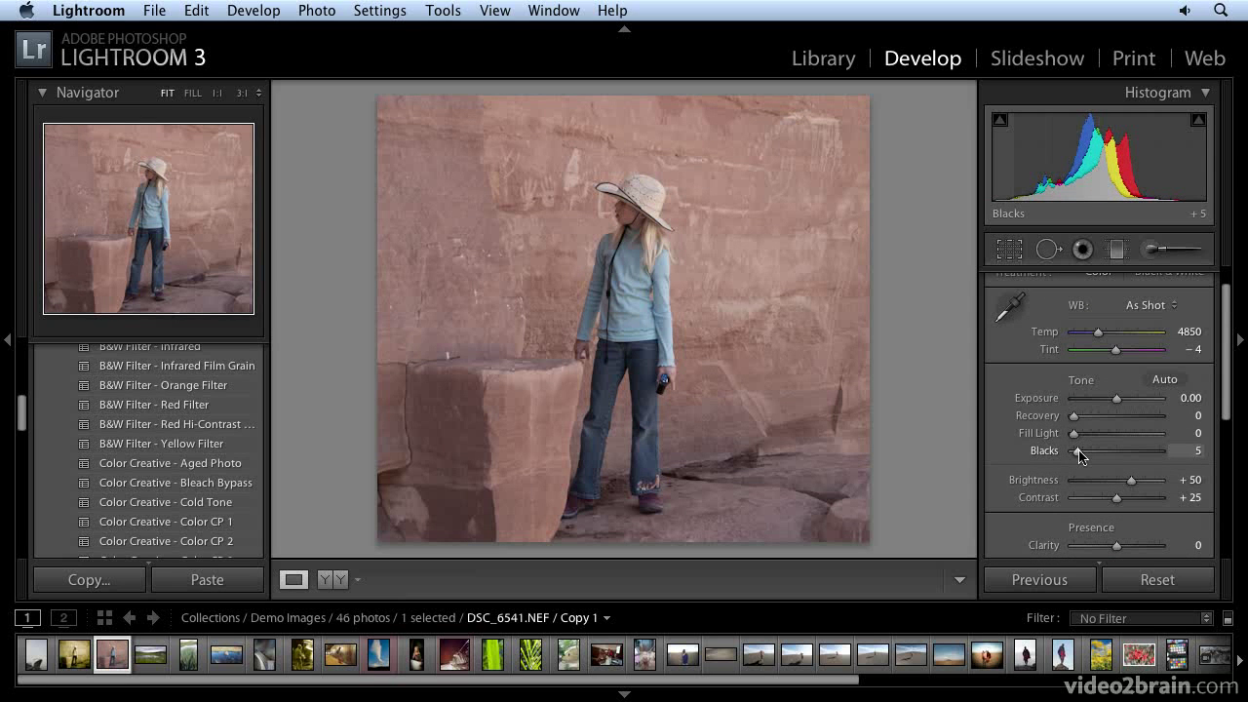
{"action": "left_click_drag", "start_coordinate": [1079, 455], "coordinate": [1090, 456]}
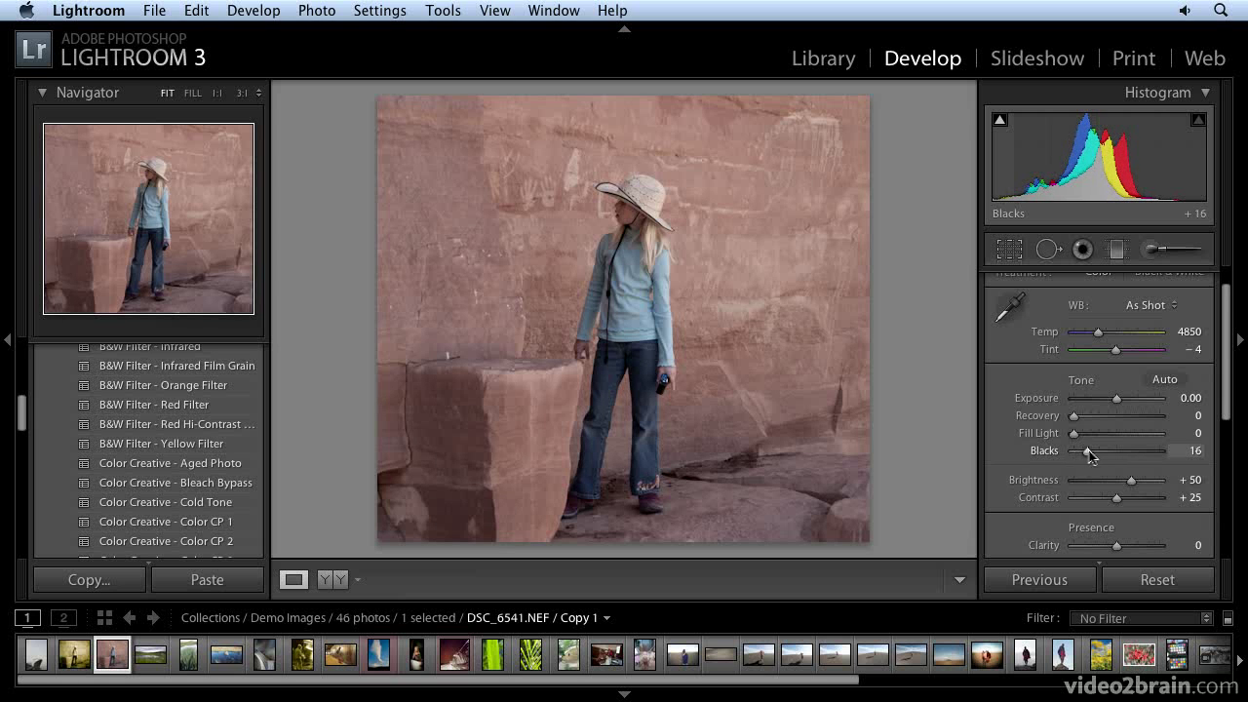
{"action": "scroll", "coordinate": [1104, 452], "scroll_direction": "up", "scroll_amount": 2}
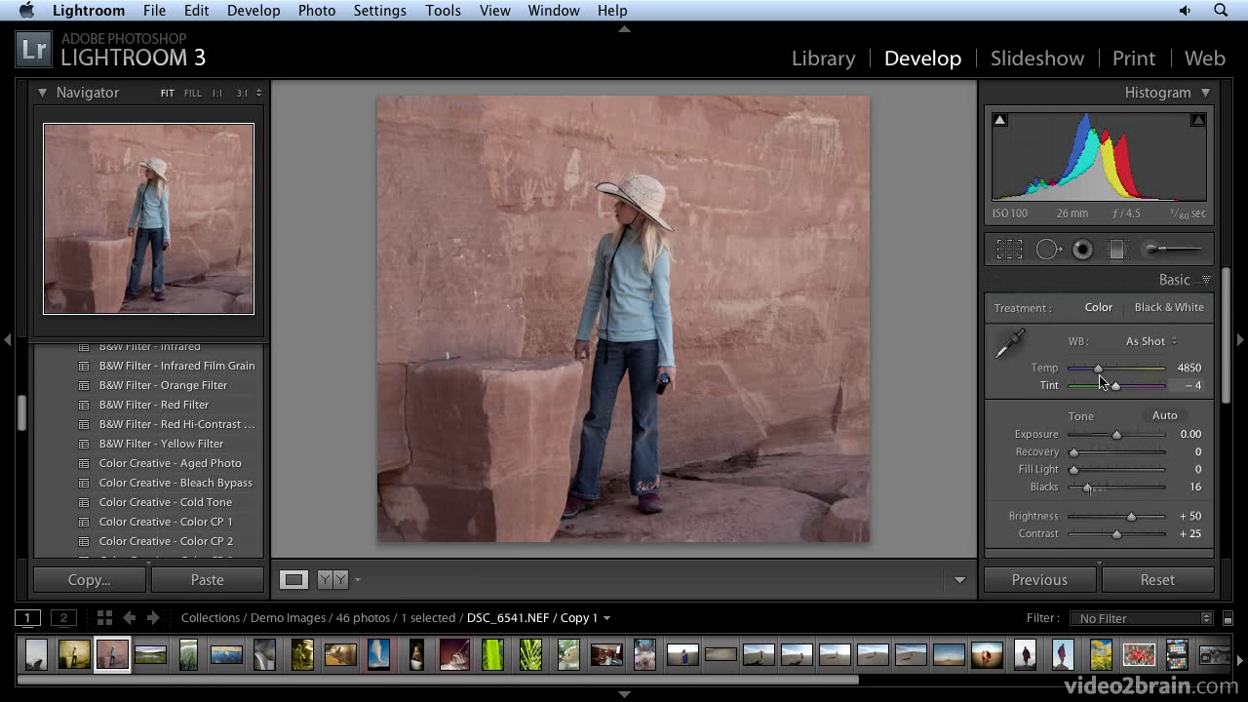
Set Temp to 20455 and Tint to +95, then drop Saturation from −43 to −70
{"action": "left_click_drag", "start_coordinate": [1096, 368], "coordinate": [1147, 378]}
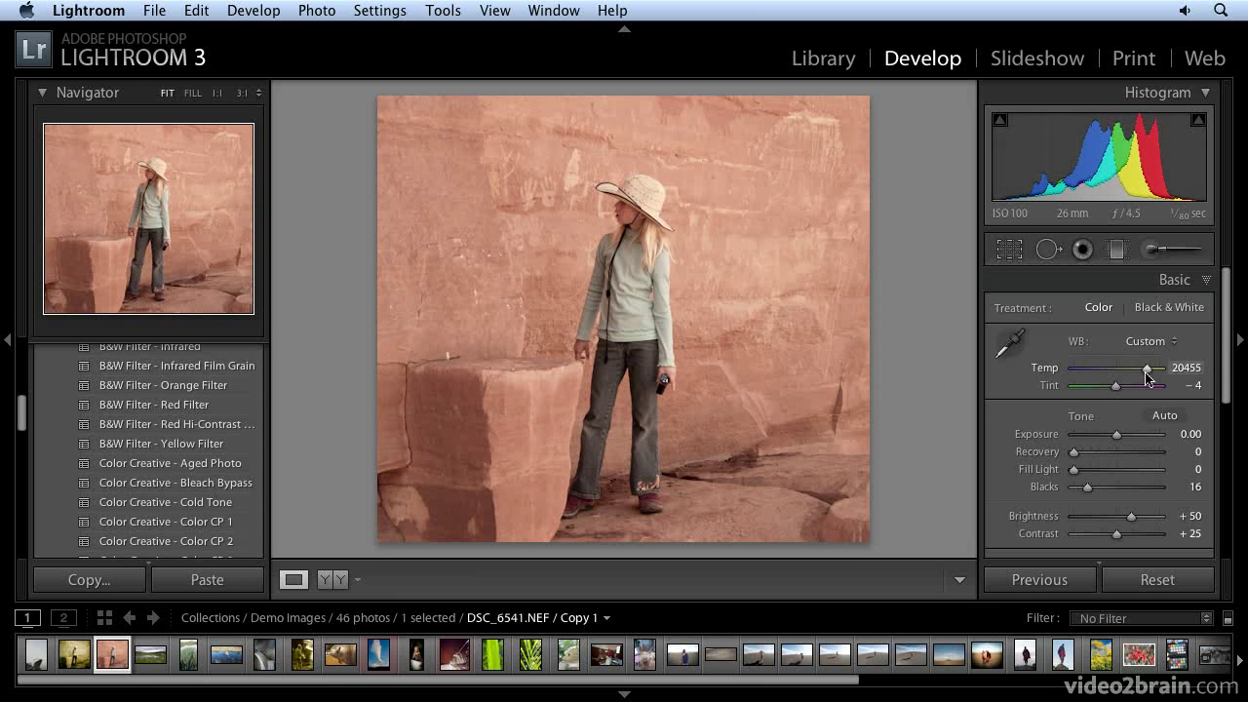
{"action": "left_click_drag", "start_coordinate": [1115, 391], "coordinate": [1142, 391]}
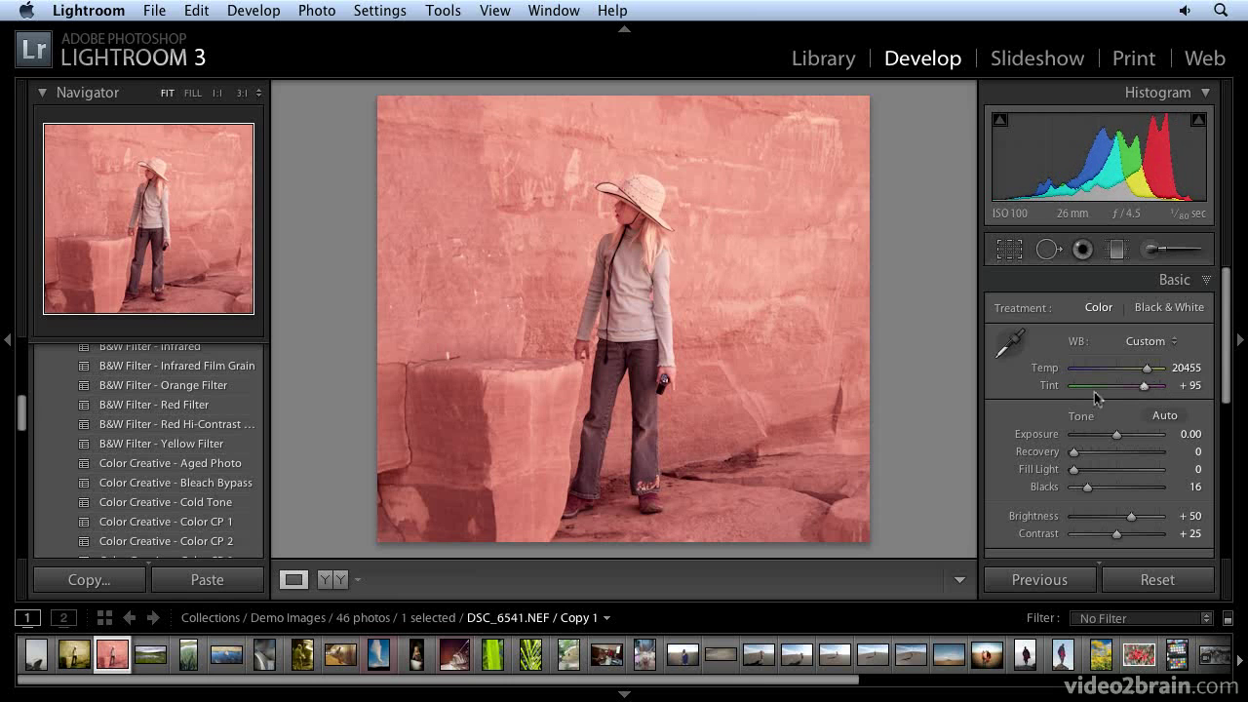
{"action": "scroll", "coordinate": [1094, 394], "scroll_direction": "down", "scroll_amount": 5}
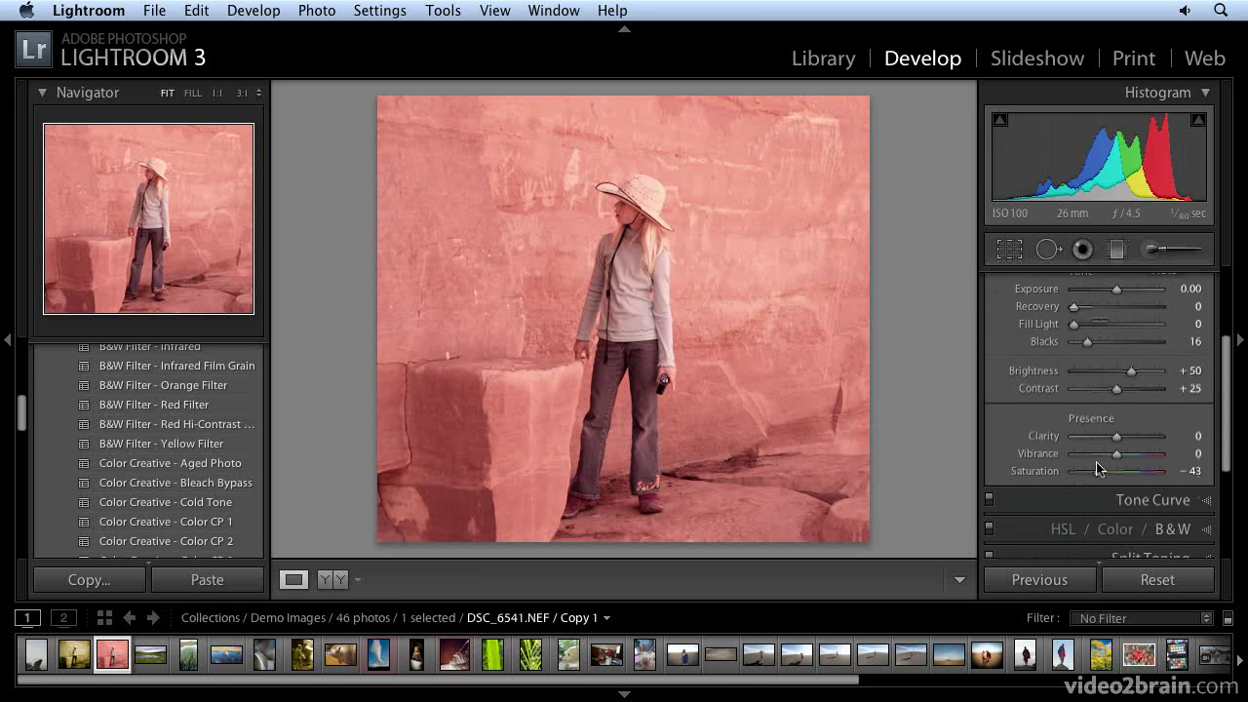
{"action": "scroll", "coordinate": [1097, 469], "scroll_direction": "down", "scroll_amount": 2}
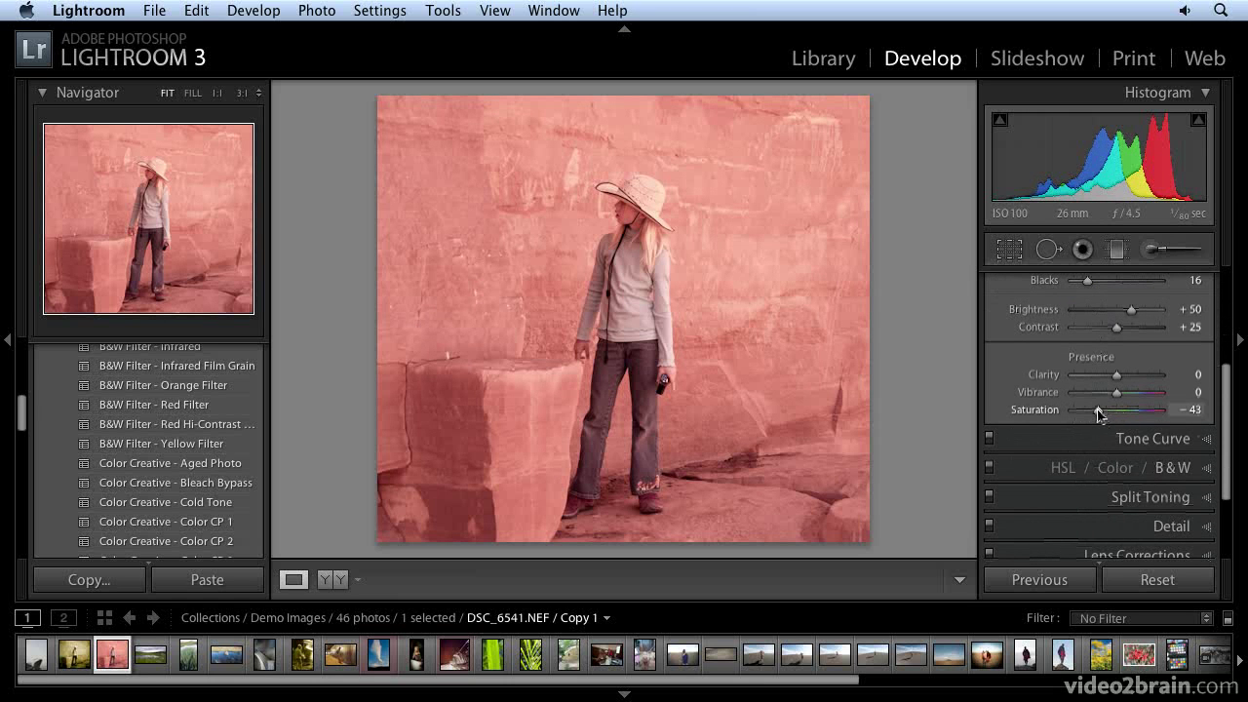
{"action": "left_click_drag", "start_coordinate": [1096, 412], "coordinate": [1084, 412]}
{"action": "scroll", "coordinate": [1096, 413], "scroll_direction": "up", "scroll_amount": 3}
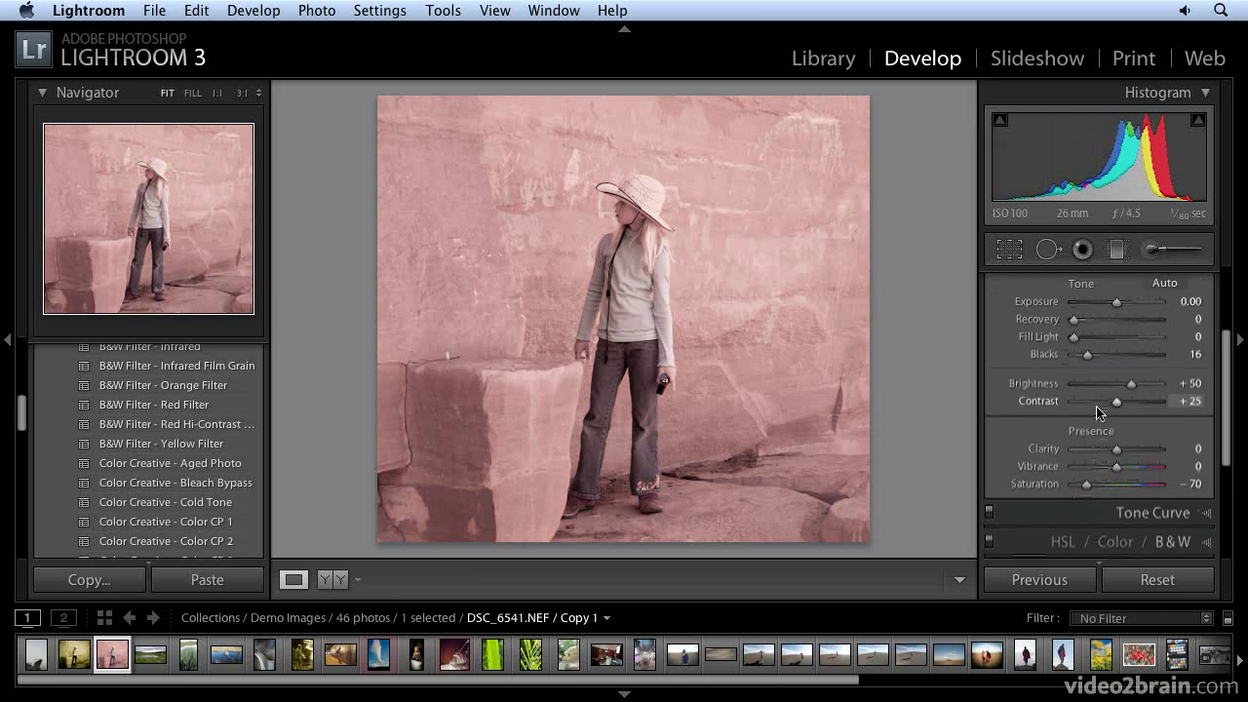
{"action": "scroll", "coordinate": [1096, 408], "scroll_direction": "up", "scroll_amount": 3}
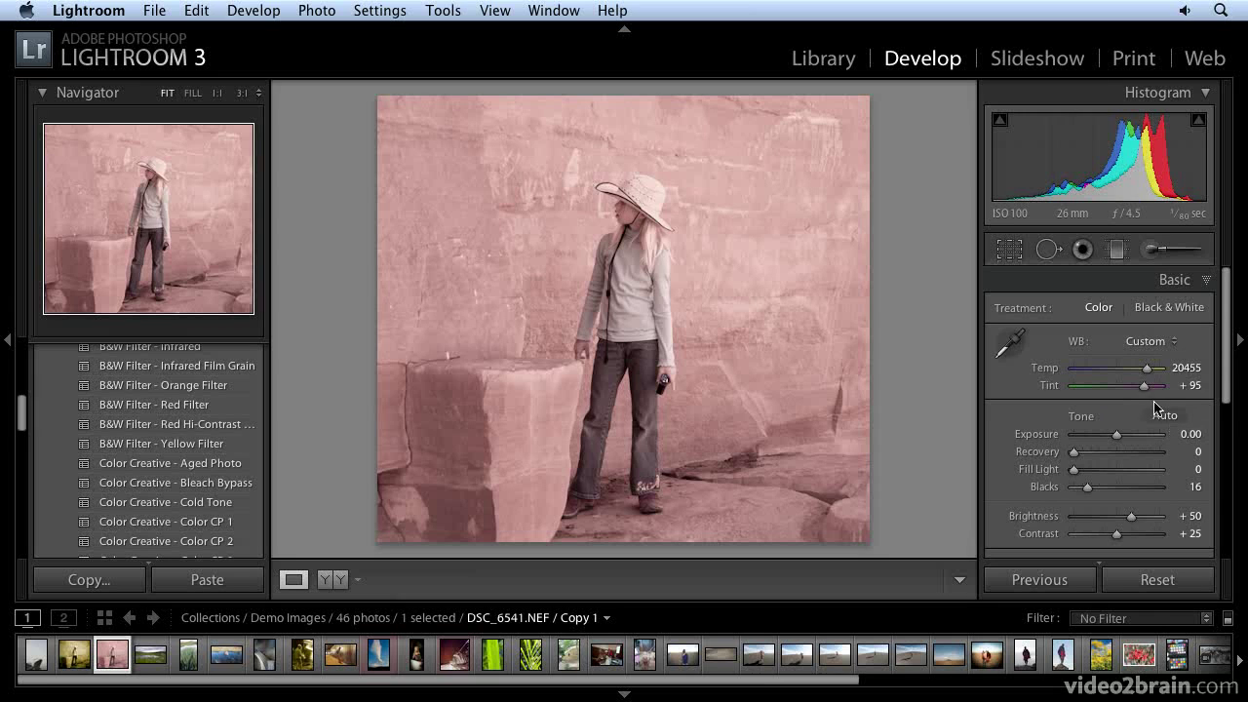
Switch this copy's treatment to Black & White
{"action": "left_click", "coordinate": [1167, 308]}
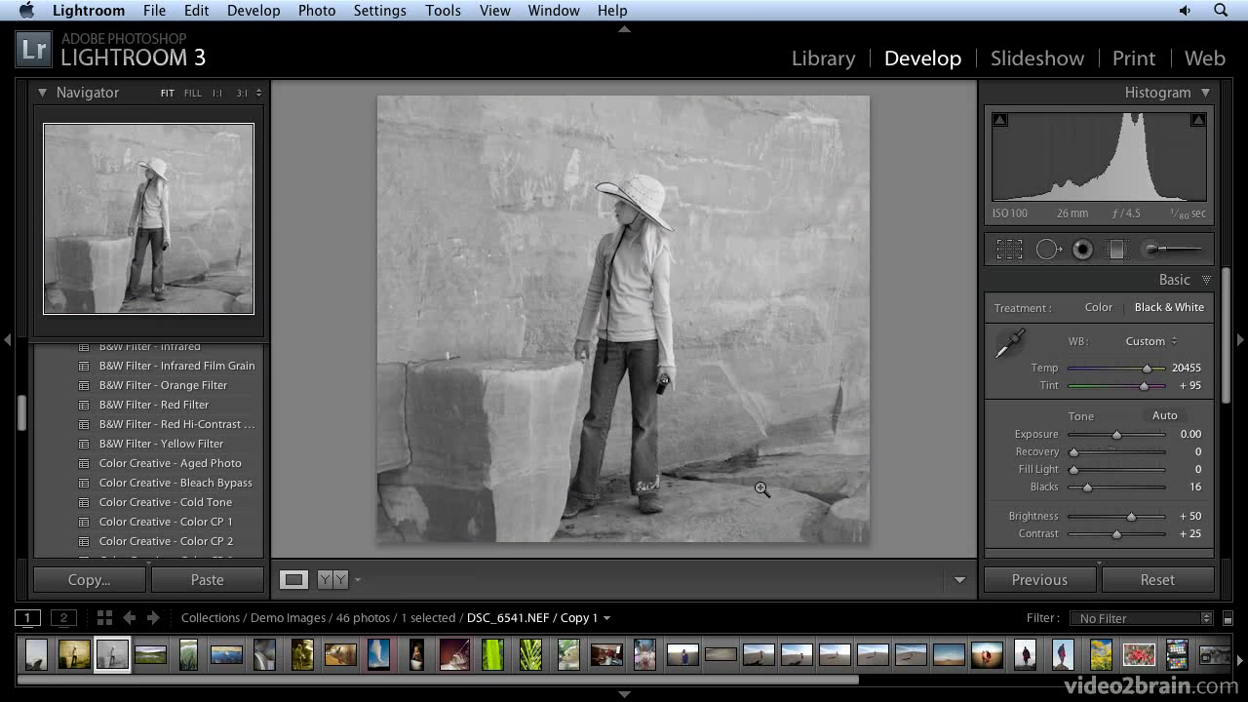
Display the yellow sepia-toned version of DSC_6541.NEF from the filmstrip
{"action": "left_click", "coordinate": [75, 662]}
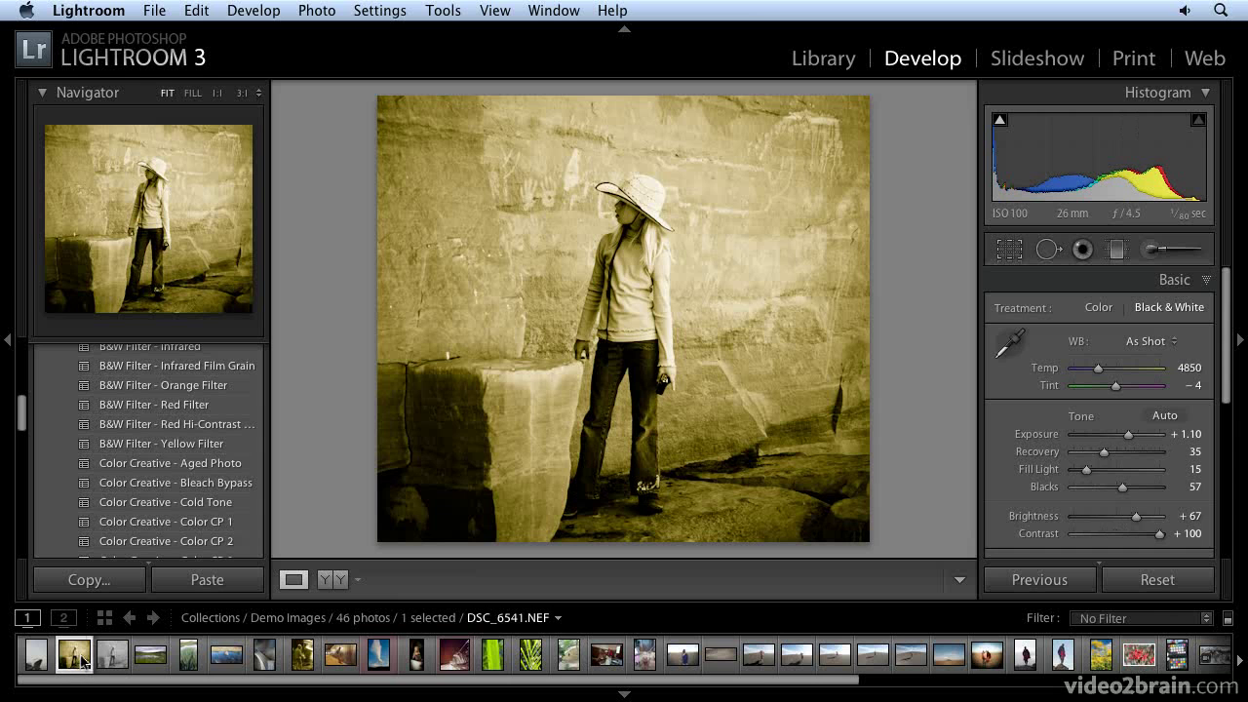
On the black-and-white copy, set Exposure +0.25, Blacks 41 and Brightness +51
{"action": "left_click", "coordinate": [114, 660]}
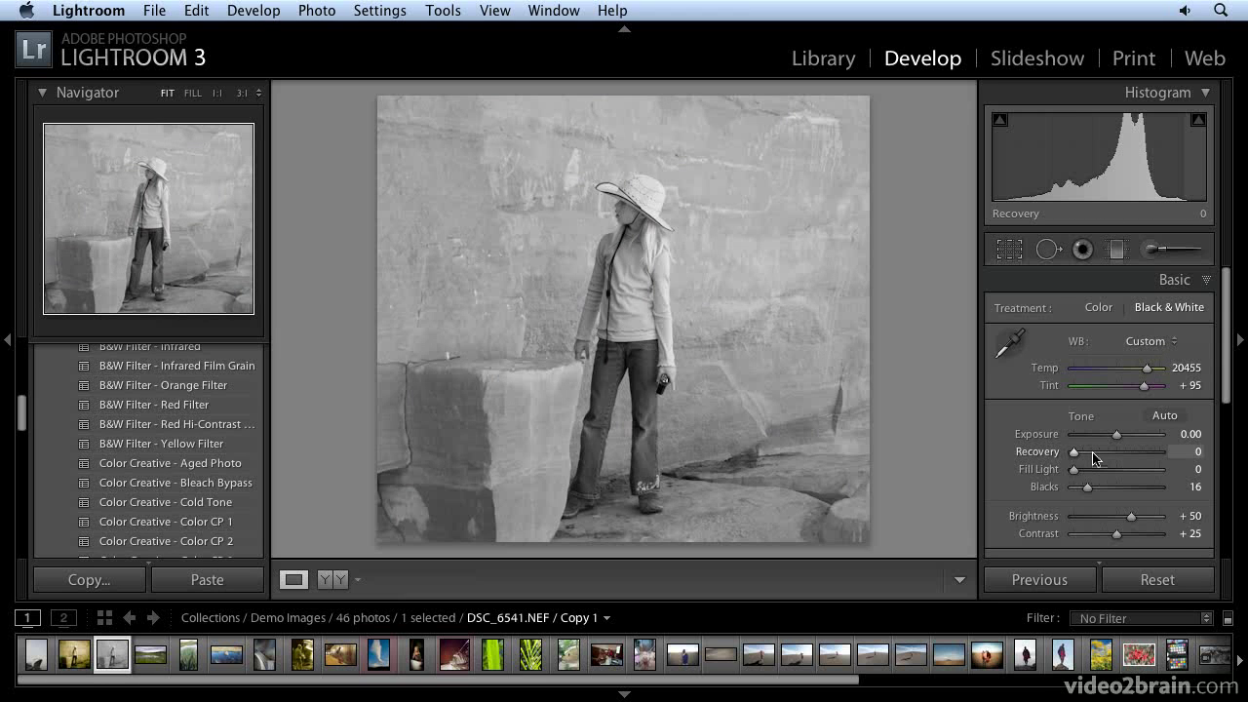
{"action": "scroll", "coordinate": [1093, 458], "scroll_direction": "down", "scroll_amount": 3}
{"action": "scroll", "coordinate": [1093, 458], "scroll_direction": "down", "scroll_amount": 5}
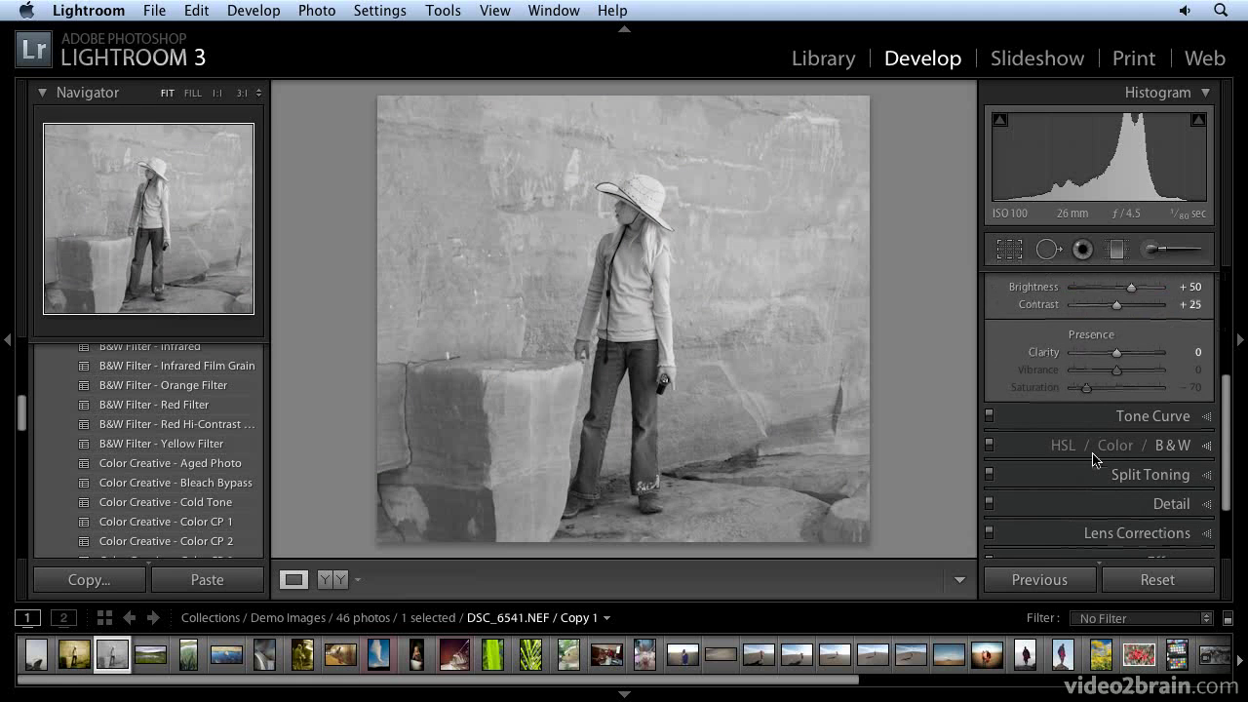
{"action": "scroll", "coordinate": [1121, 488], "scroll_direction": "up", "scroll_amount": 8}
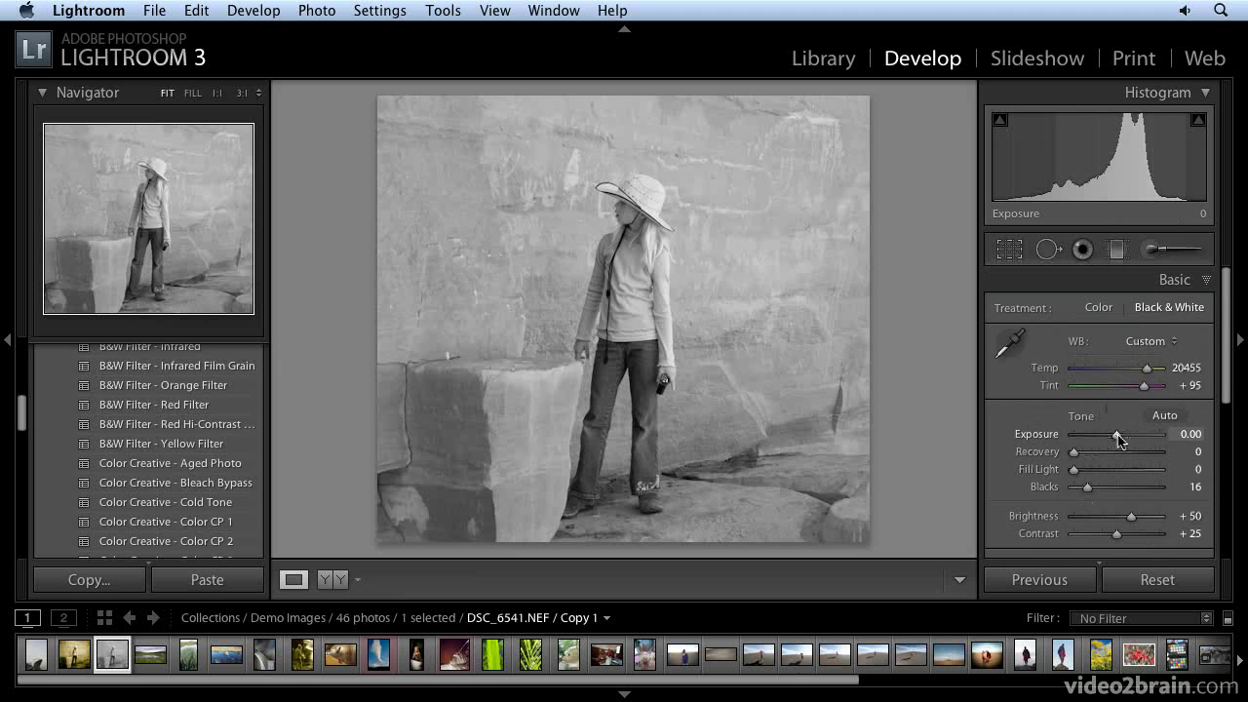
{"action": "left_click_drag", "start_coordinate": [1118, 440], "coordinate": [1122, 440]}
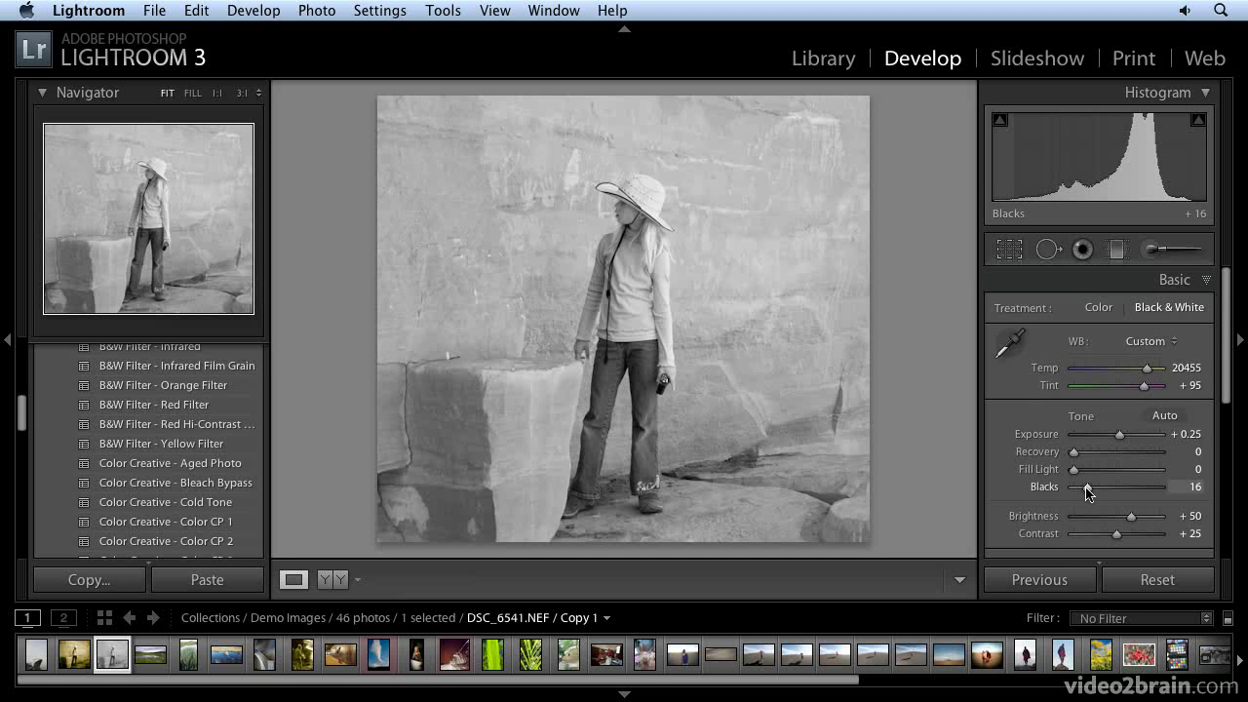
{"action": "left_click_drag", "start_coordinate": [1087, 488], "coordinate": [1108, 493]}
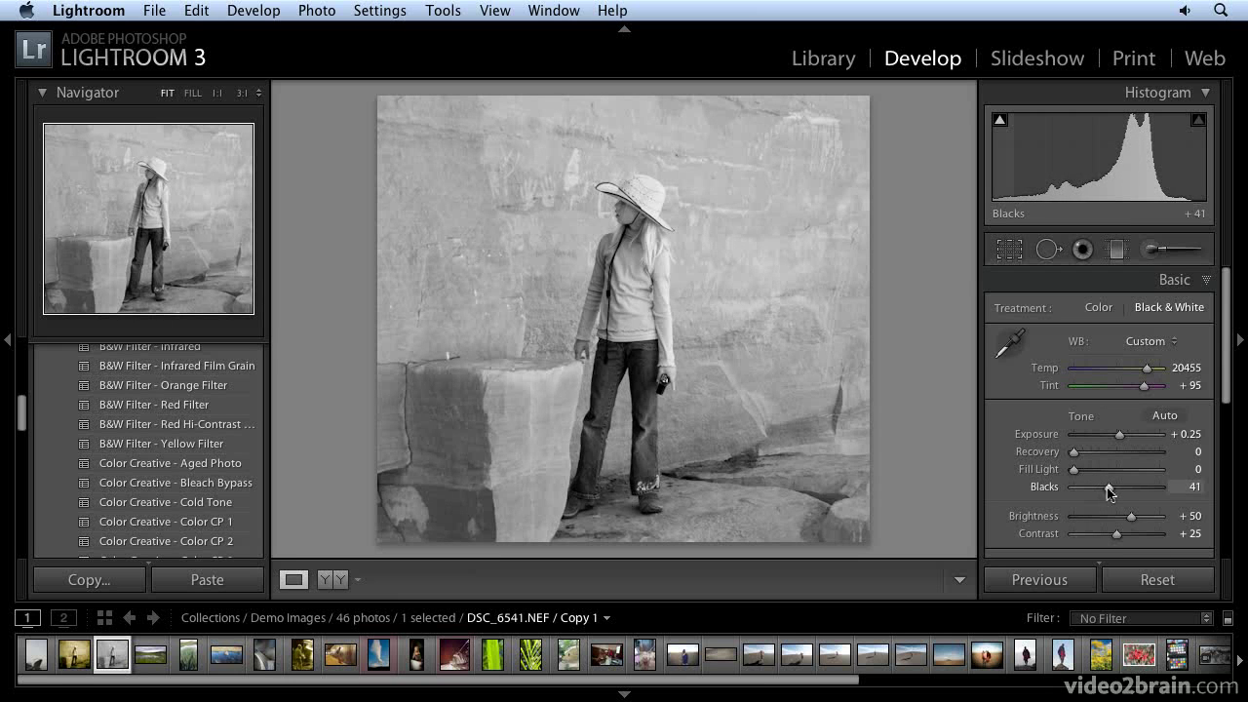
{"action": "scroll", "coordinate": [1109, 490], "scroll_direction": "down", "scroll_amount": 1}
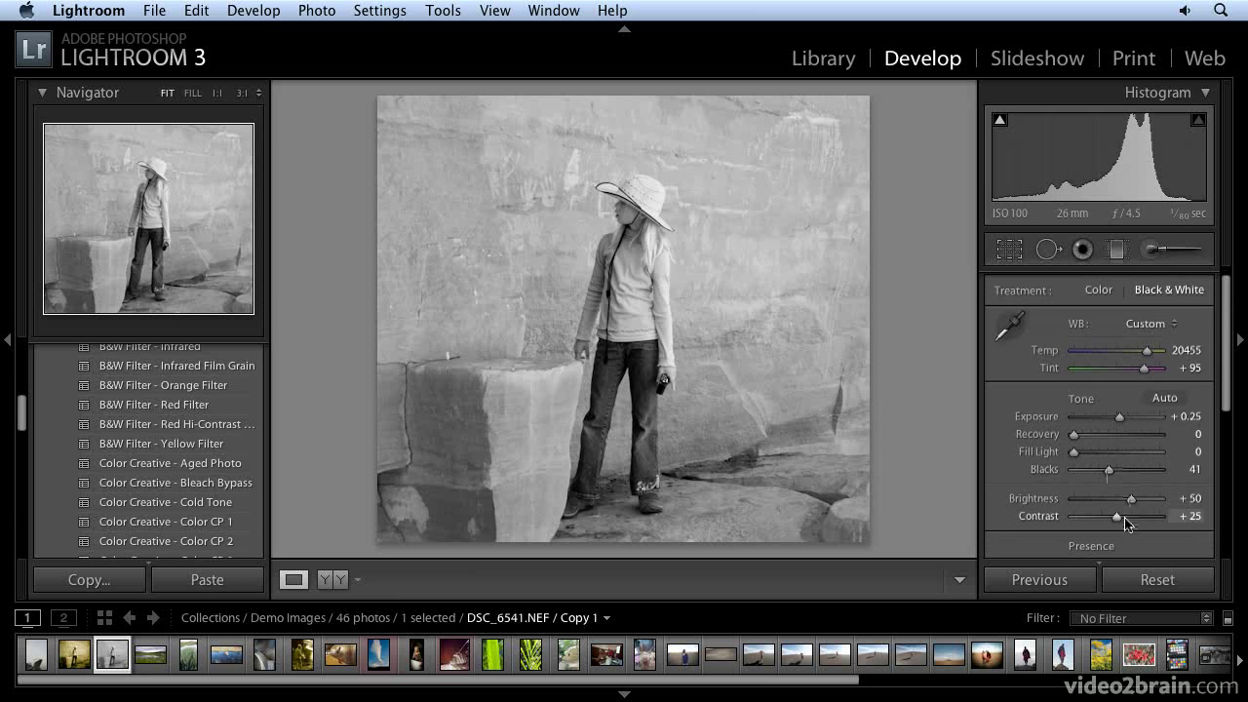
{"action": "left_click_drag", "start_coordinate": [1132, 506], "coordinate": [1129, 507]}
{"action": "scroll", "coordinate": [1130, 502], "scroll_direction": "down", "scroll_amount": 5}
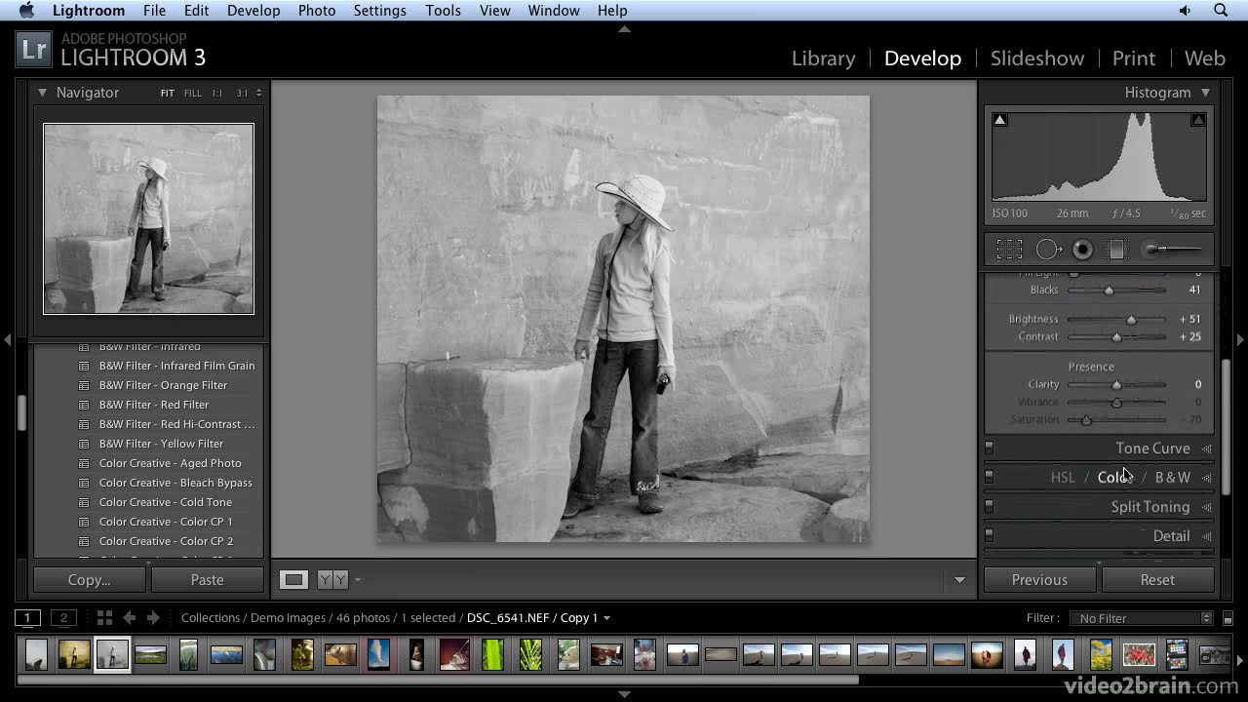
Expand Split Toning and set Highlights Saturation to 50 and Hue to 56
{"action": "left_click", "coordinate": [1205, 505]}
{"action": "scroll", "coordinate": [1091, 429], "scroll_direction": "up", "scroll_amount": 5}
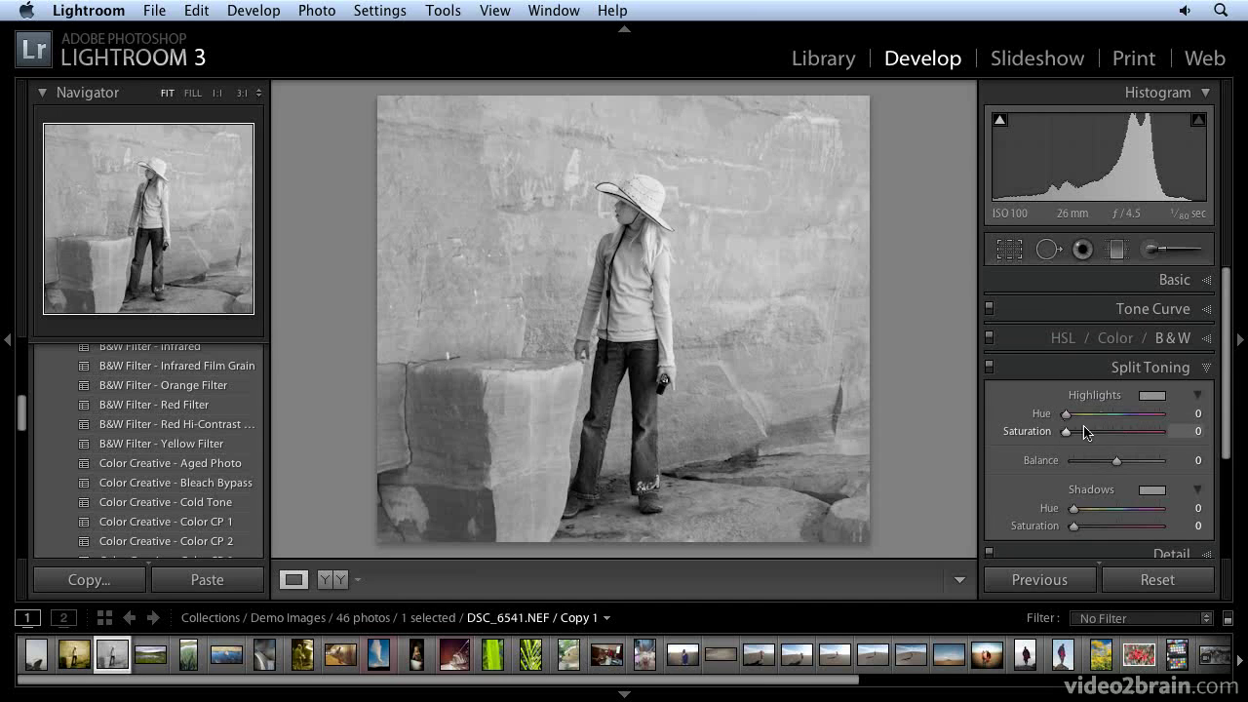
{"action": "left_click_drag", "start_coordinate": [1067, 431], "coordinate": [1114, 440]}
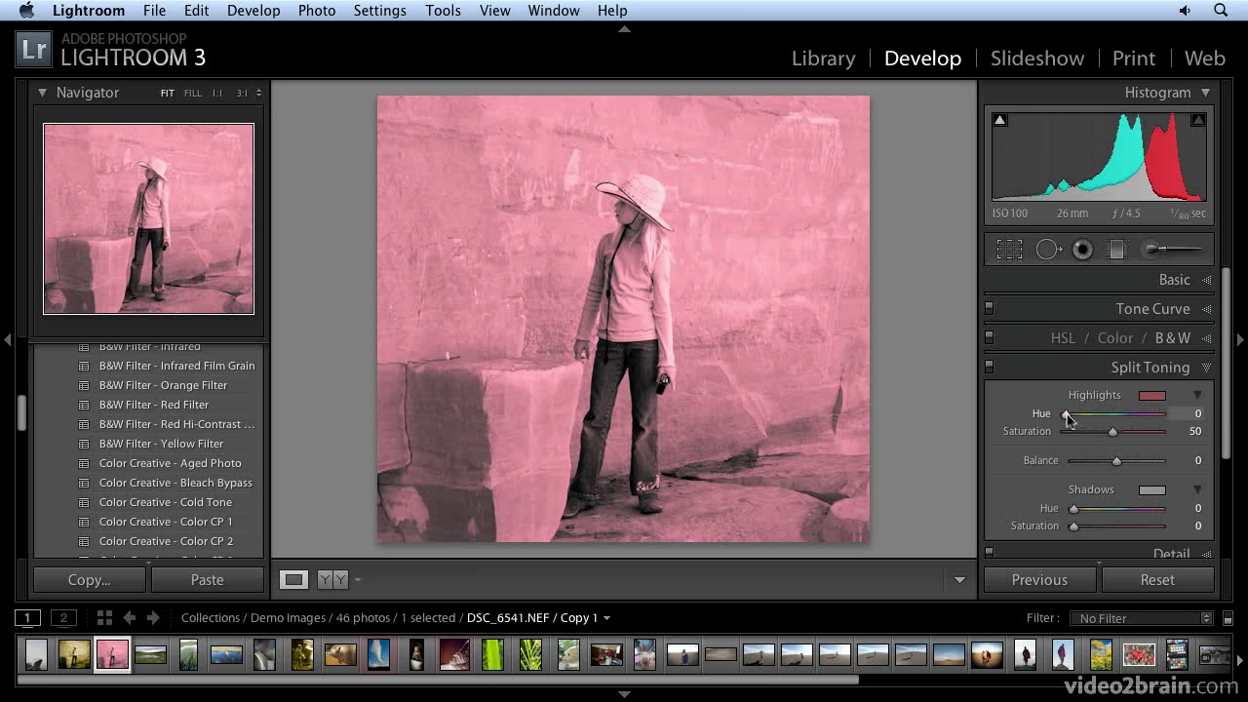
{"action": "left_click_drag", "start_coordinate": [1069, 417], "coordinate": [1082, 419]}
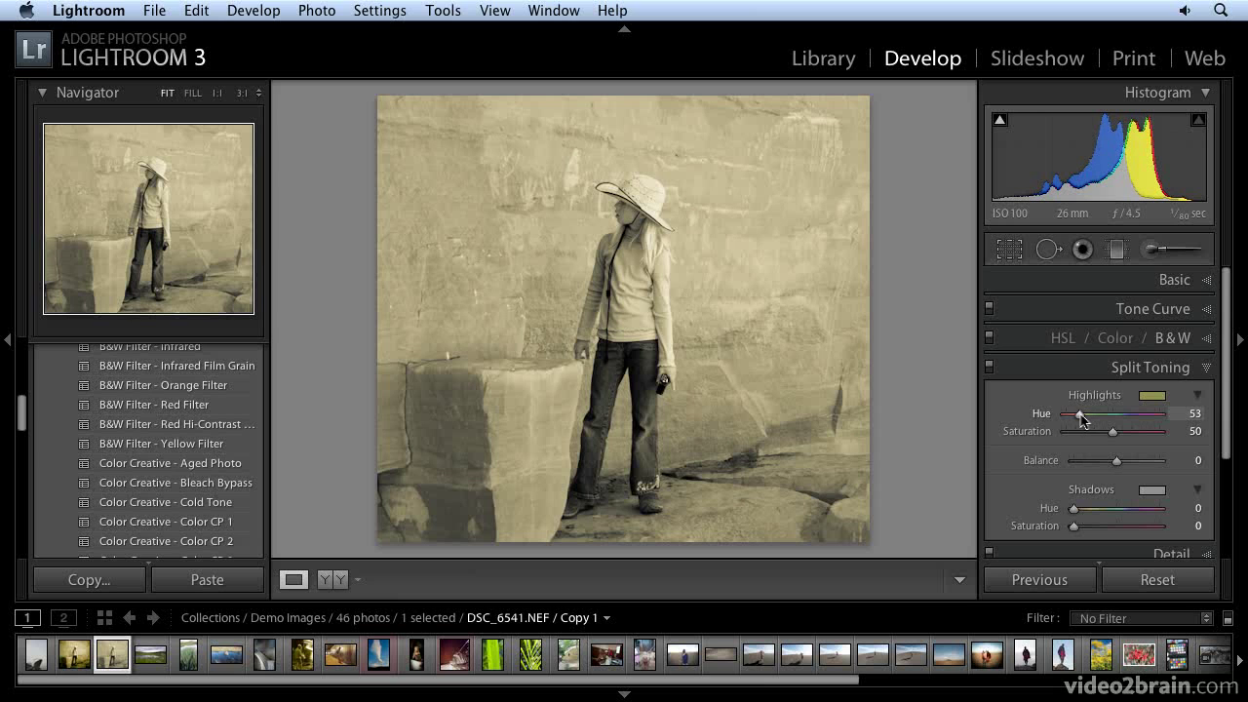
{"action": "left_click_drag", "start_coordinate": [1082, 419], "coordinate": [1084, 419]}
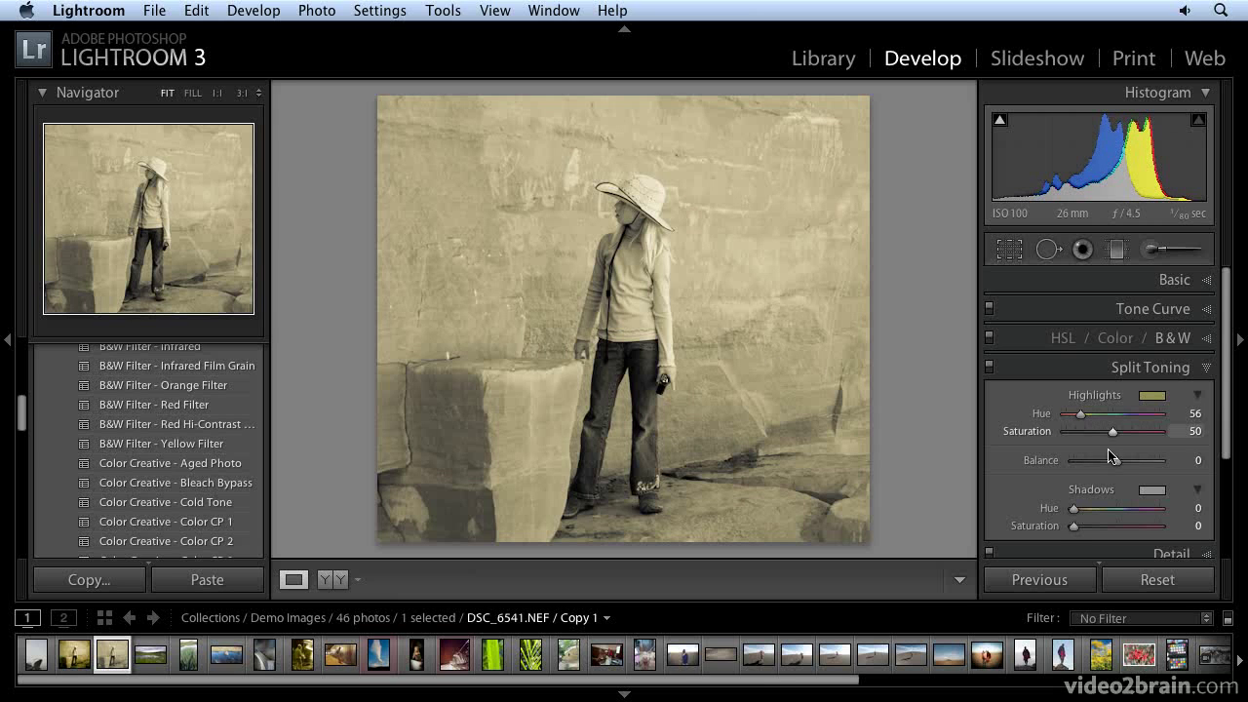
{"action": "scroll", "coordinate": [1105, 494], "scroll_direction": "down", "scroll_amount": 1}
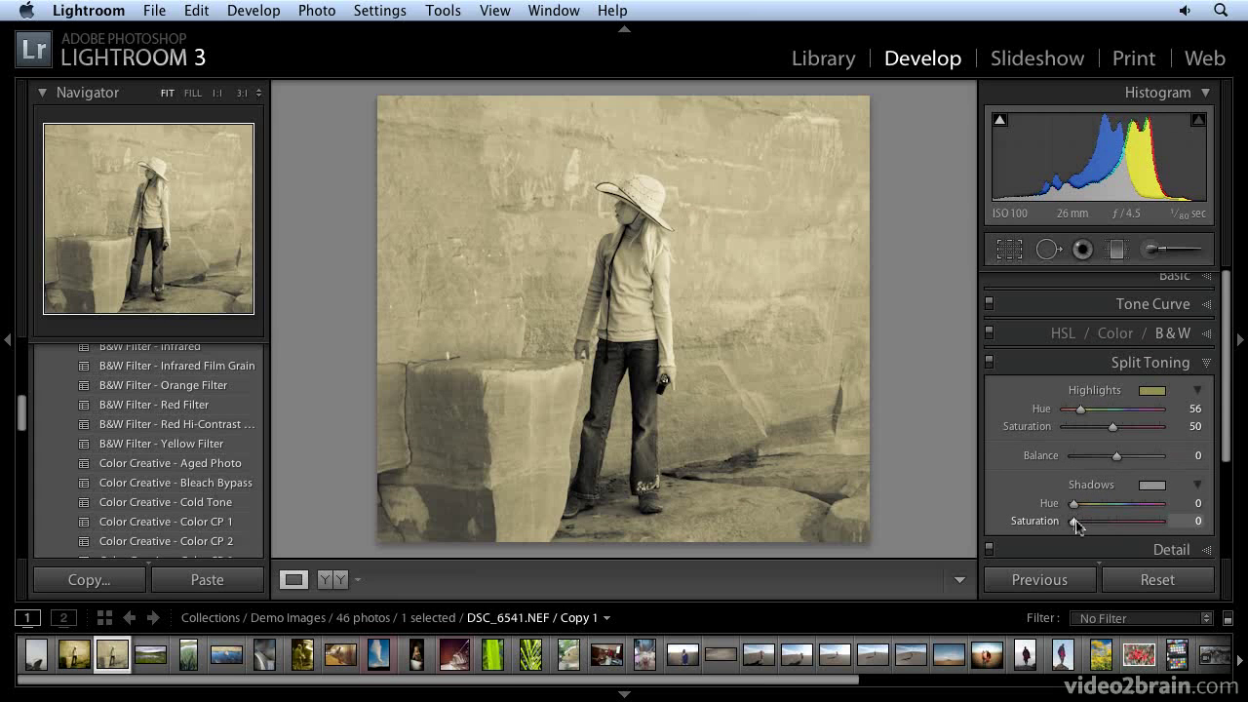
Give Shadows Hue 53 and Saturation 50, try Balance at ±100, then reset it to 0
{"action": "left_click_drag", "start_coordinate": [1075, 522], "coordinate": [1103, 528]}
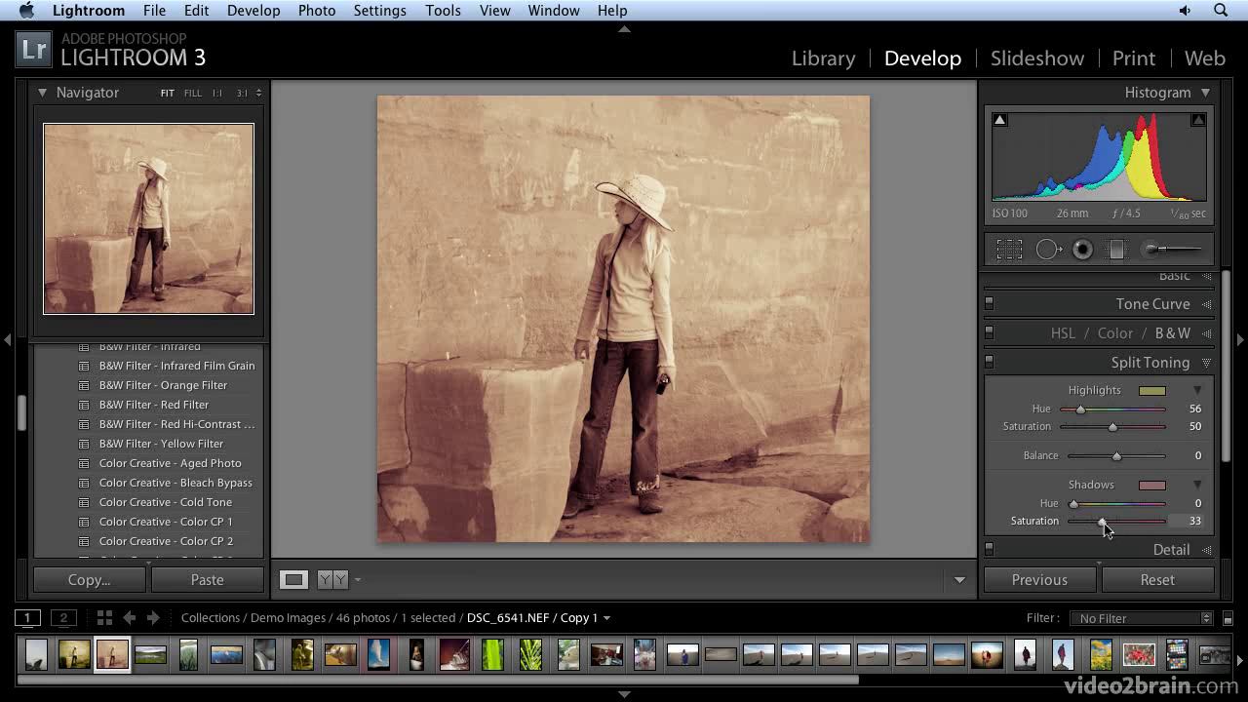
{"action": "left_click_drag", "start_coordinate": [1101, 528], "coordinate": [1086, 507]}
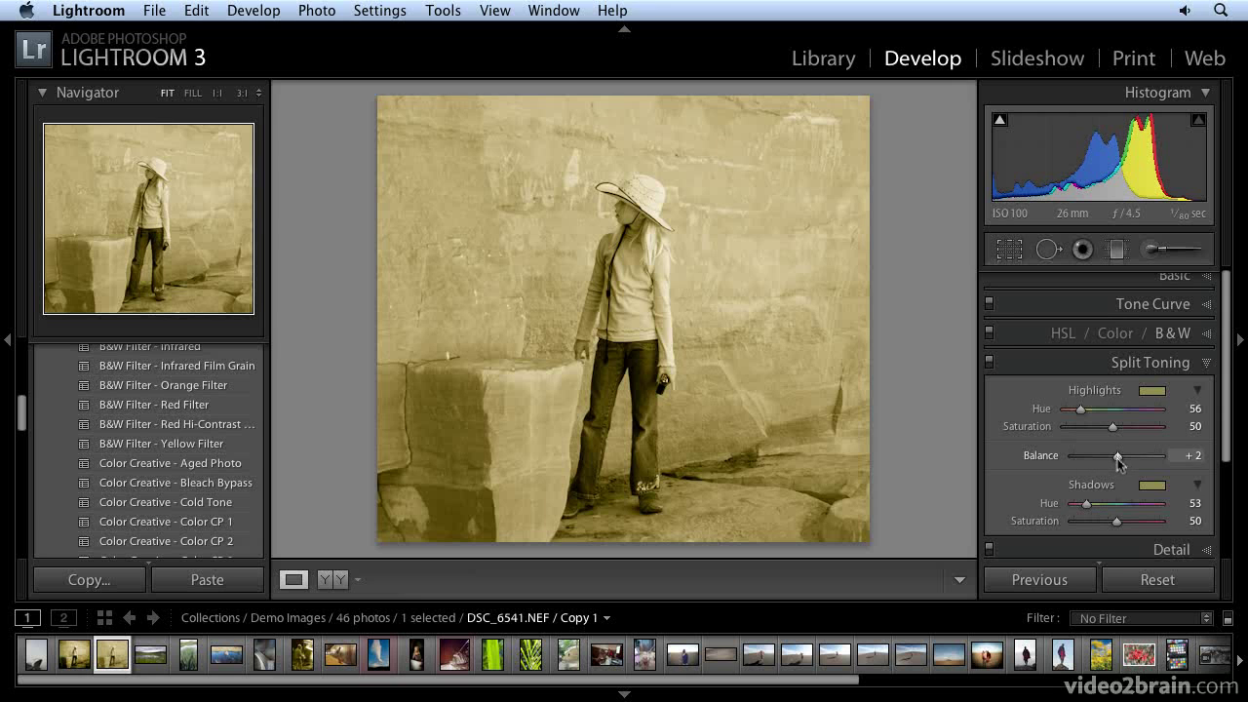
{"action": "left_click_drag", "start_coordinate": [1117, 456], "coordinate": [1170, 457]}
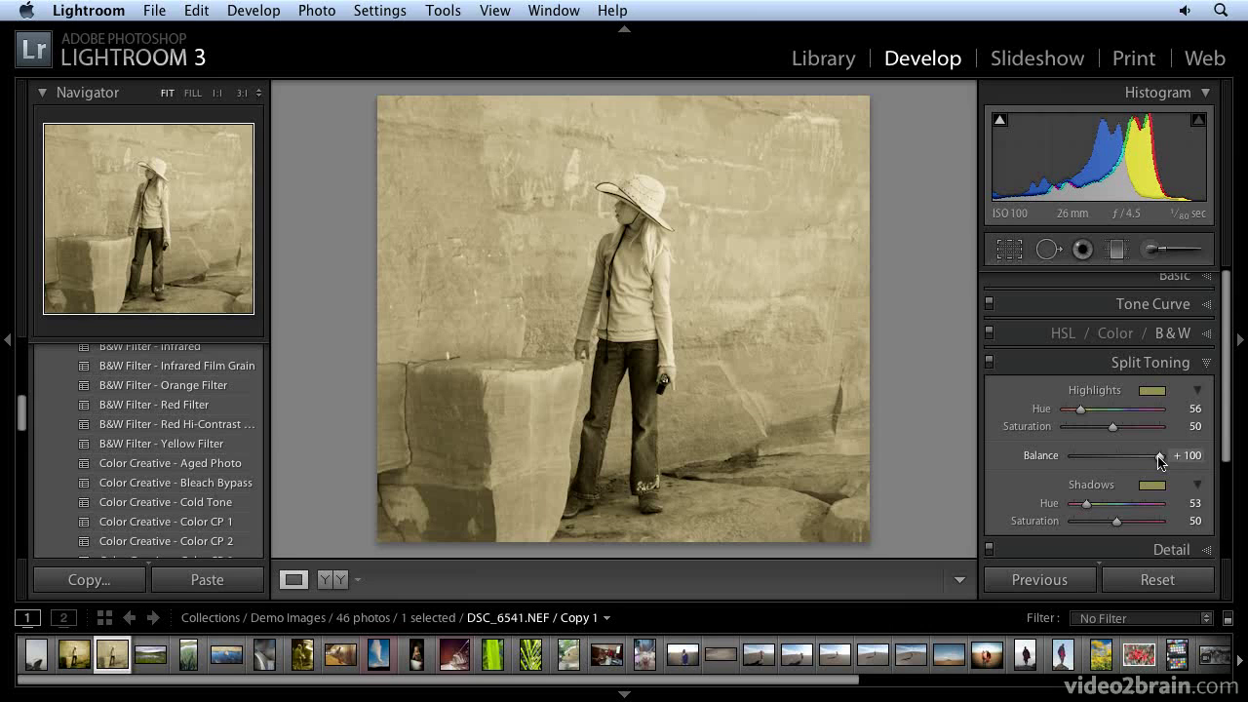
{"action": "left_click_drag", "start_coordinate": [1160, 460], "coordinate": [1070, 462]}
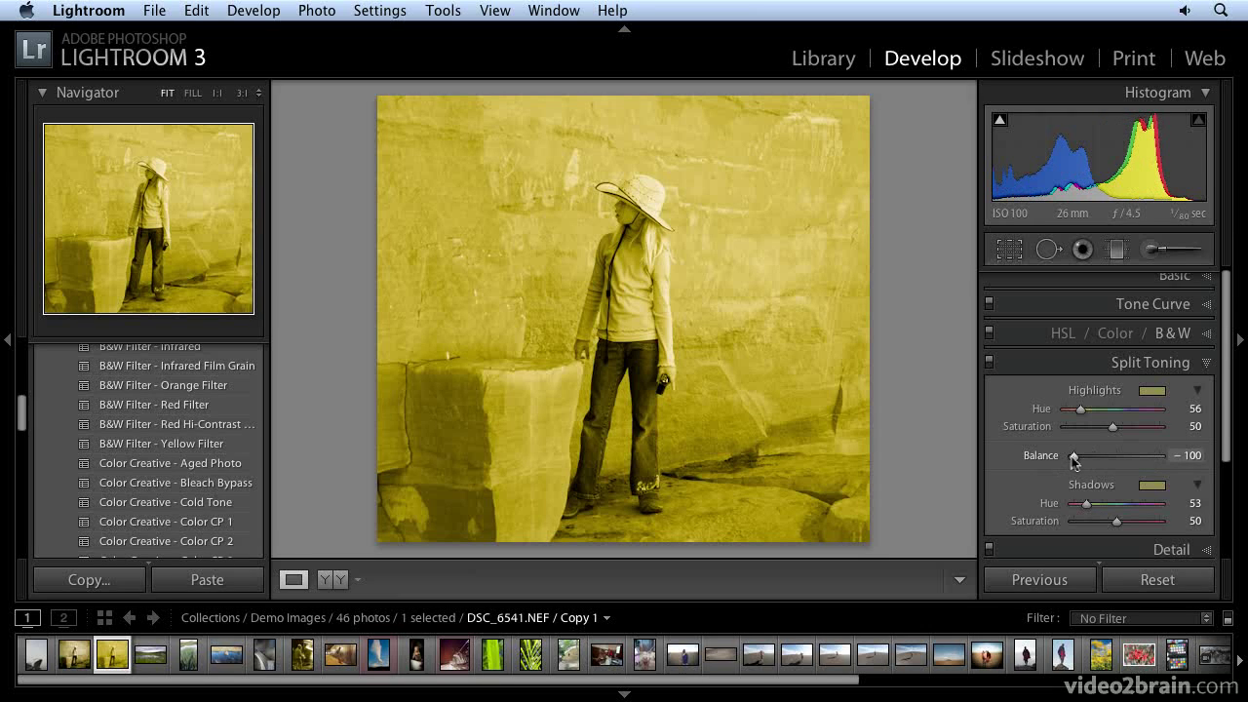
{"action": "double_click", "coordinate": [1074, 460]}
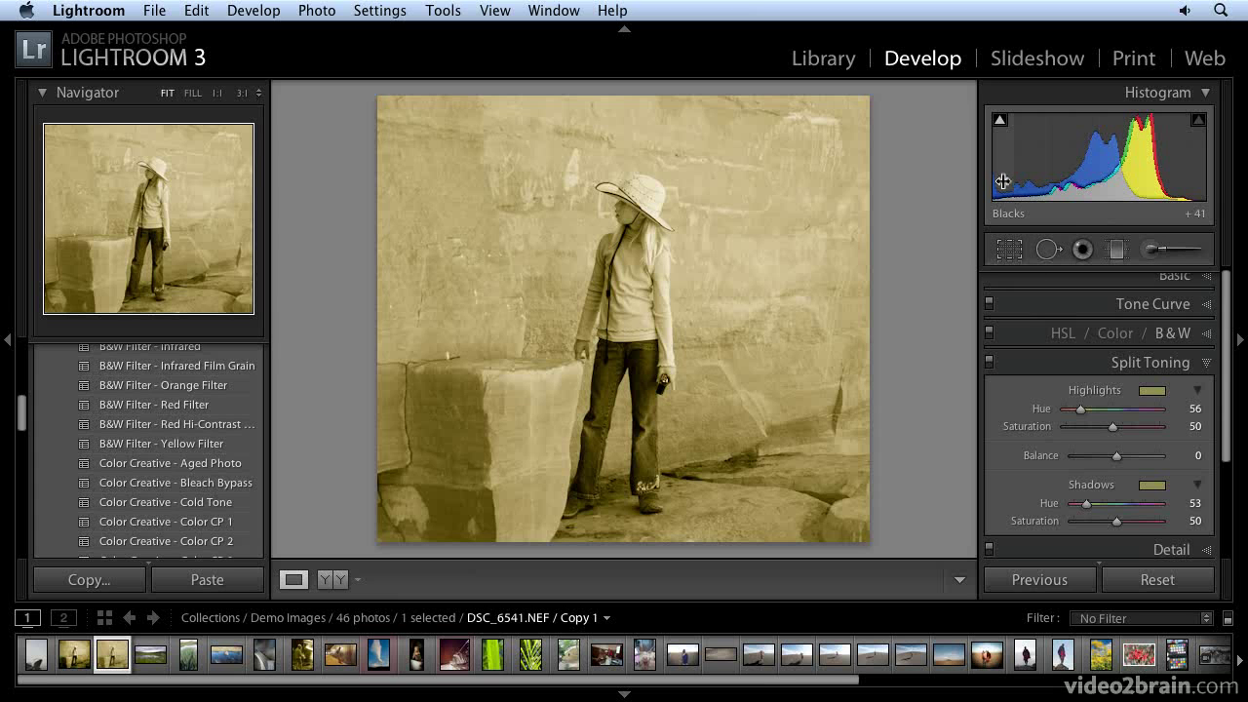
Drag the histogram's Blacks region to raise Blacks from 41 to 53
{"action": "left_click_drag", "start_coordinate": [1002, 181], "coordinate": [958, 182]}
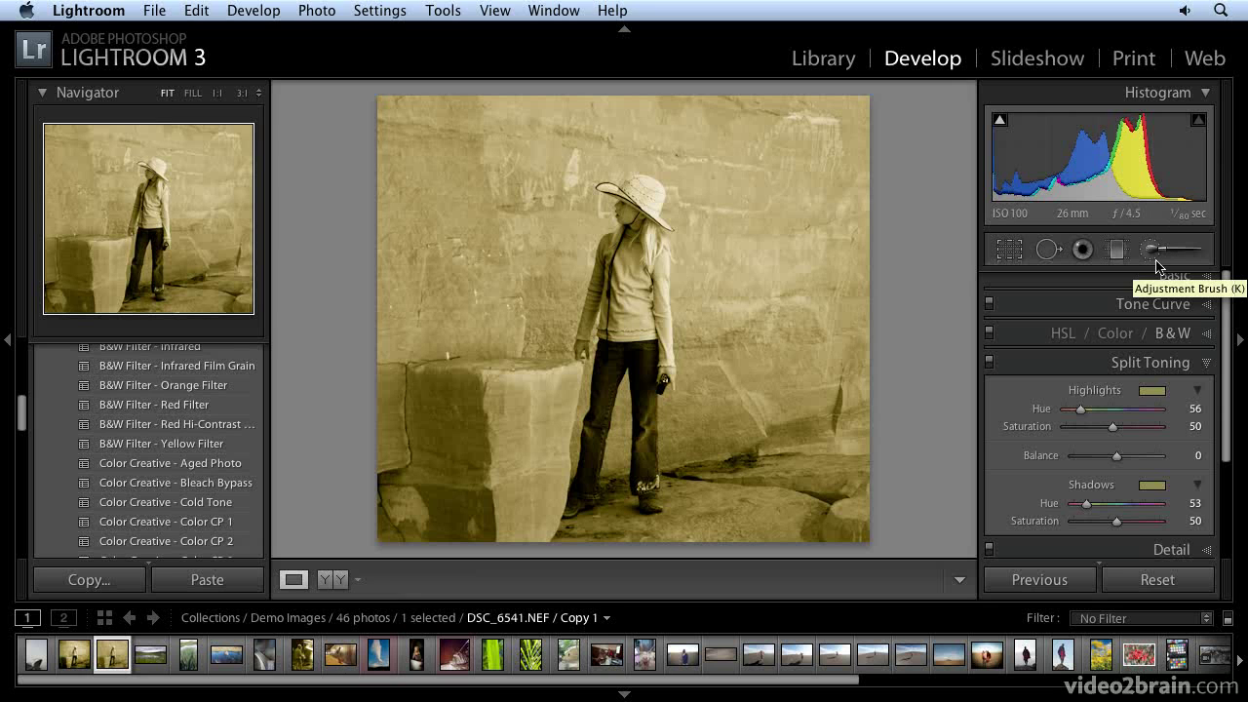
Expand Camera Calibration to check Process 2010 and the Adobe Standard profile
{"action": "scroll", "coordinate": [1203, 390], "scroll_direction": "down", "scroll_amount": 3}
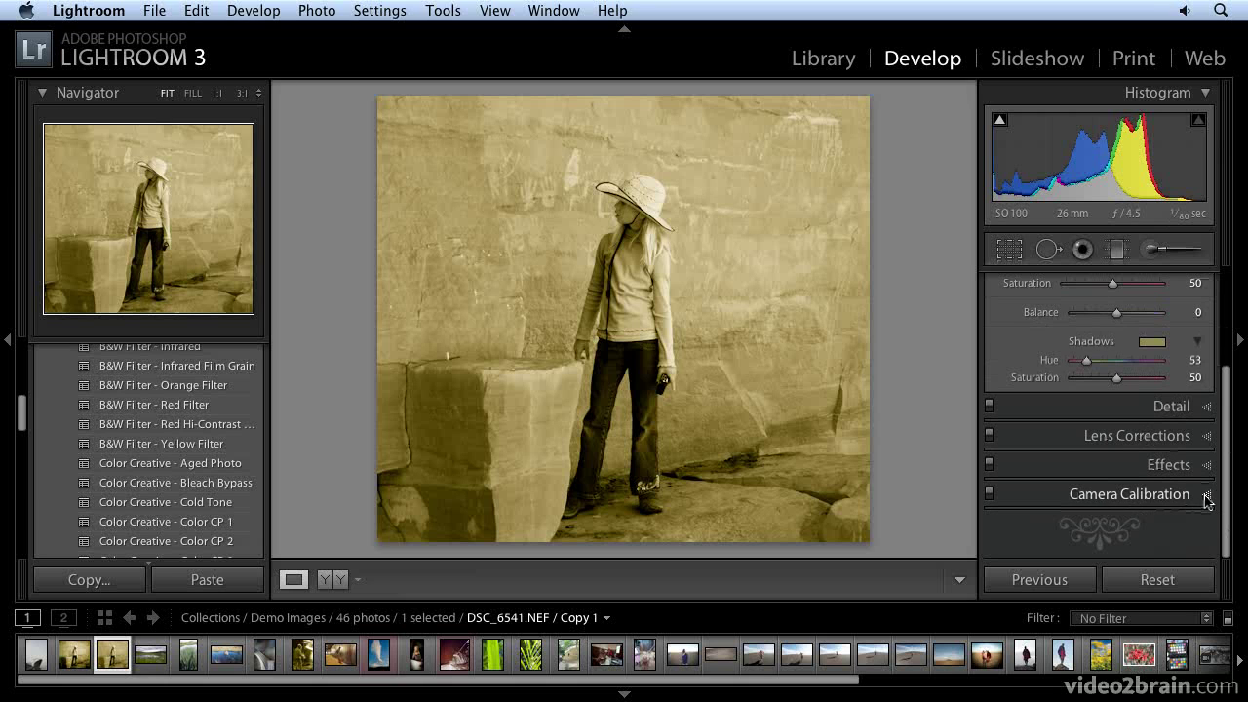
{"action": "left_click", "coordinate": [1206, 495]}
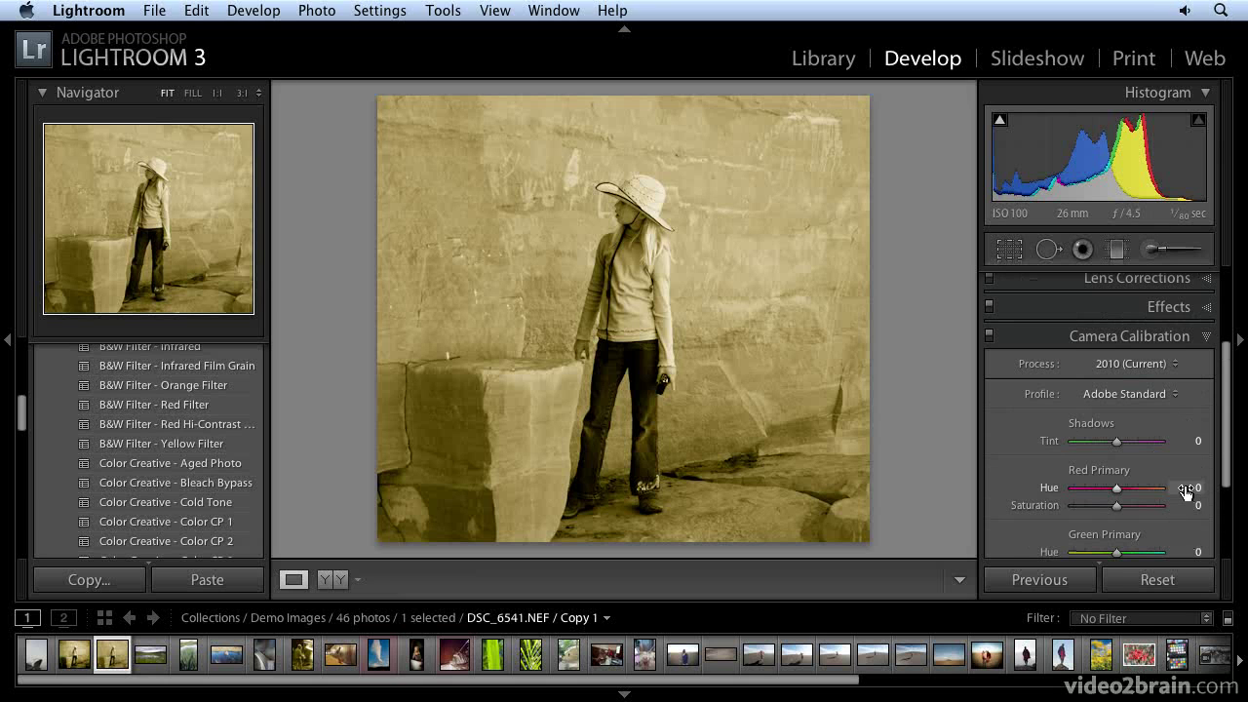
{"action": "scroll", "coordinate": [1179, 481], "scroll_direction": "down", "scroll_amount": 1}
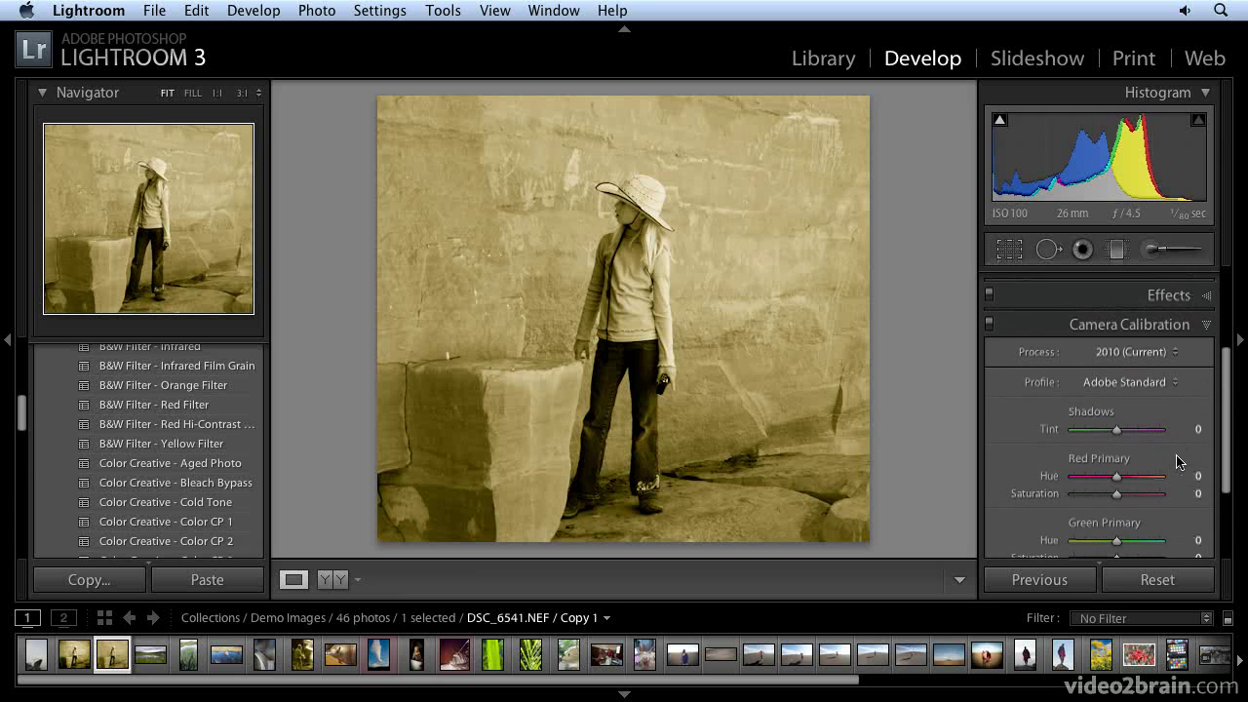
{"action": "scroll", "coordinate": [1177, 466], "scroll_direction": "up", "scroll_amount": 3}
{"action": "scroll", "coordinate": [1173, 474], "scroll_direction": "down", "scroll_amount": 2}
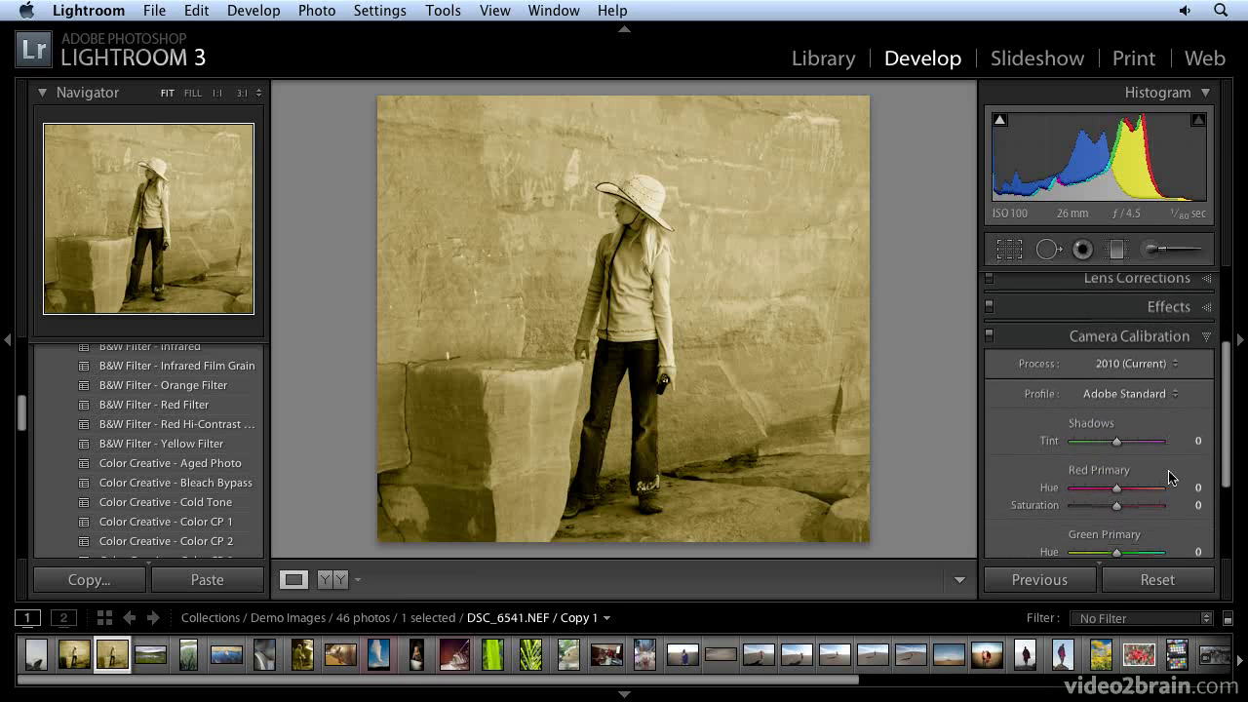
{"action": "scroll", "coordinate": [1160, 475], "scroll_direction": "down", "scroll_amount": 3}
{"action": "scroll", "coordinate": [1148, 468], "scroll_direction": "up", "scroll_amount": 6}
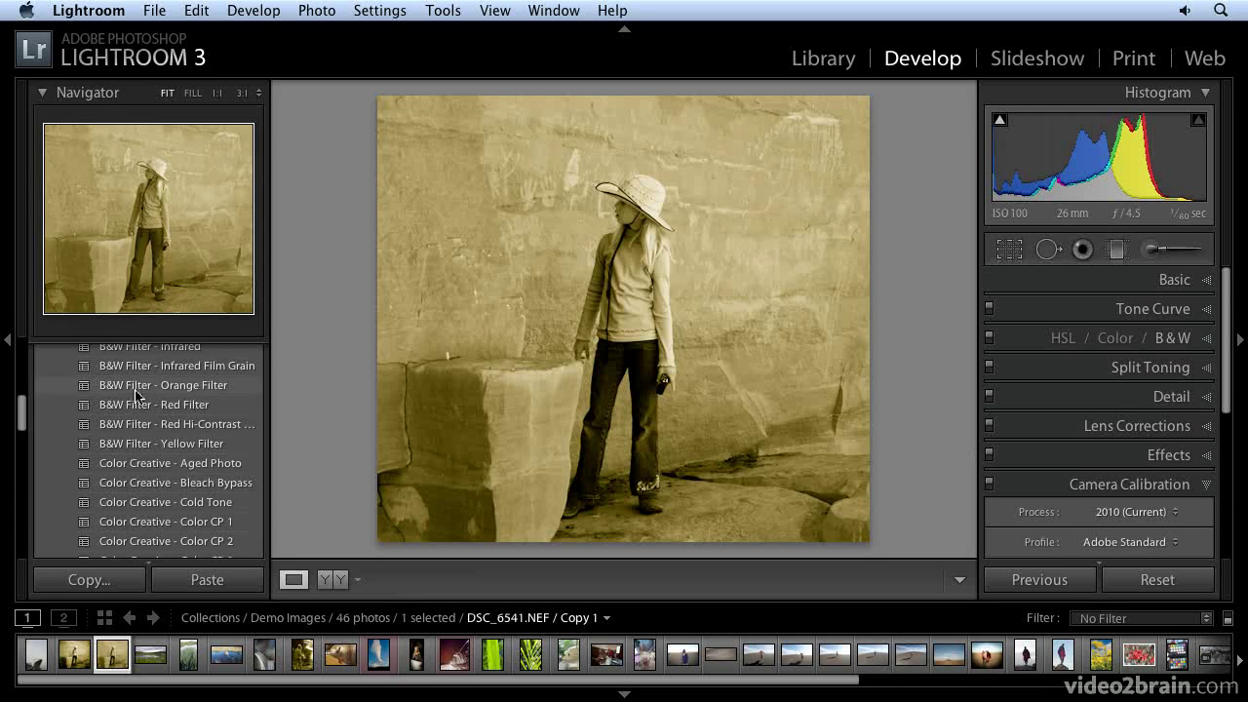
Add a snapshot named 'tint 1' in the Snapshots panel, then collapse the panel
{"action": "scroll", "coordinate": [193, 410], "scroll_direction": "down", "scroll_amount": 3}
{"action": "scroll", "coordinate": [193, 409], "scroll_direction": "down", "scroll_amount": 10}
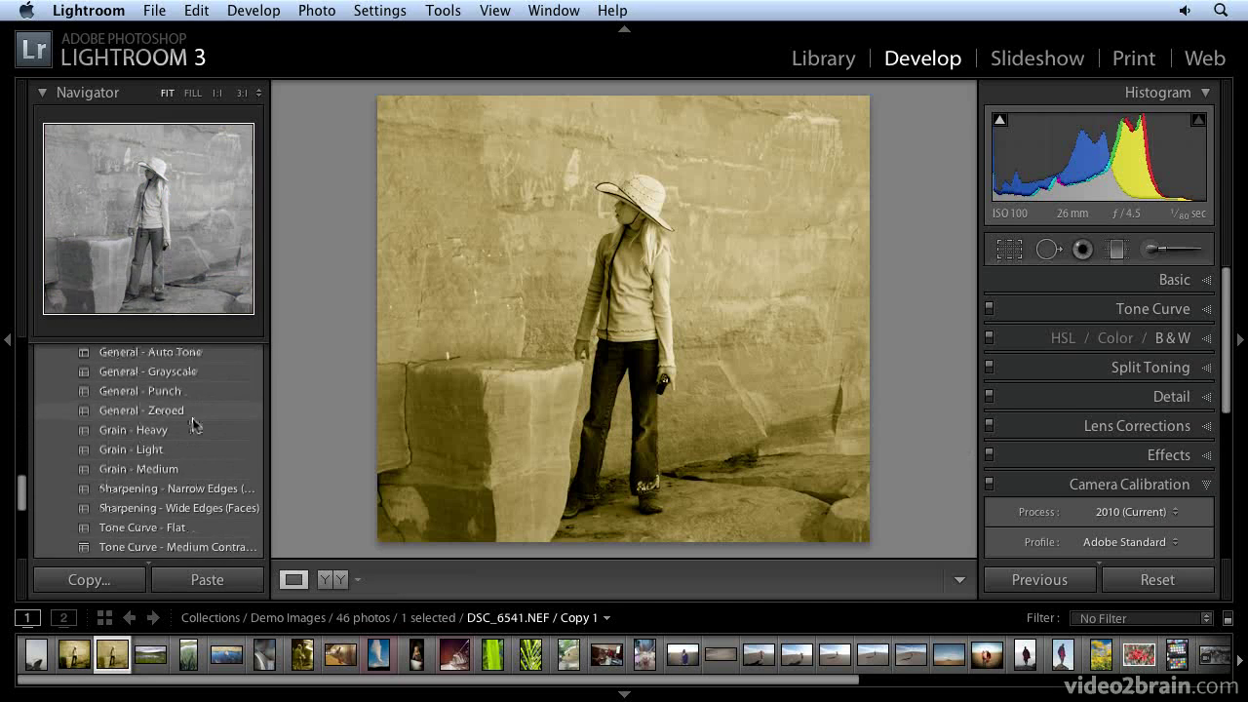
{"action": "scroll", "coordinate": [193, 433], "scroll_direction": "down", "scroll_amount": 3}
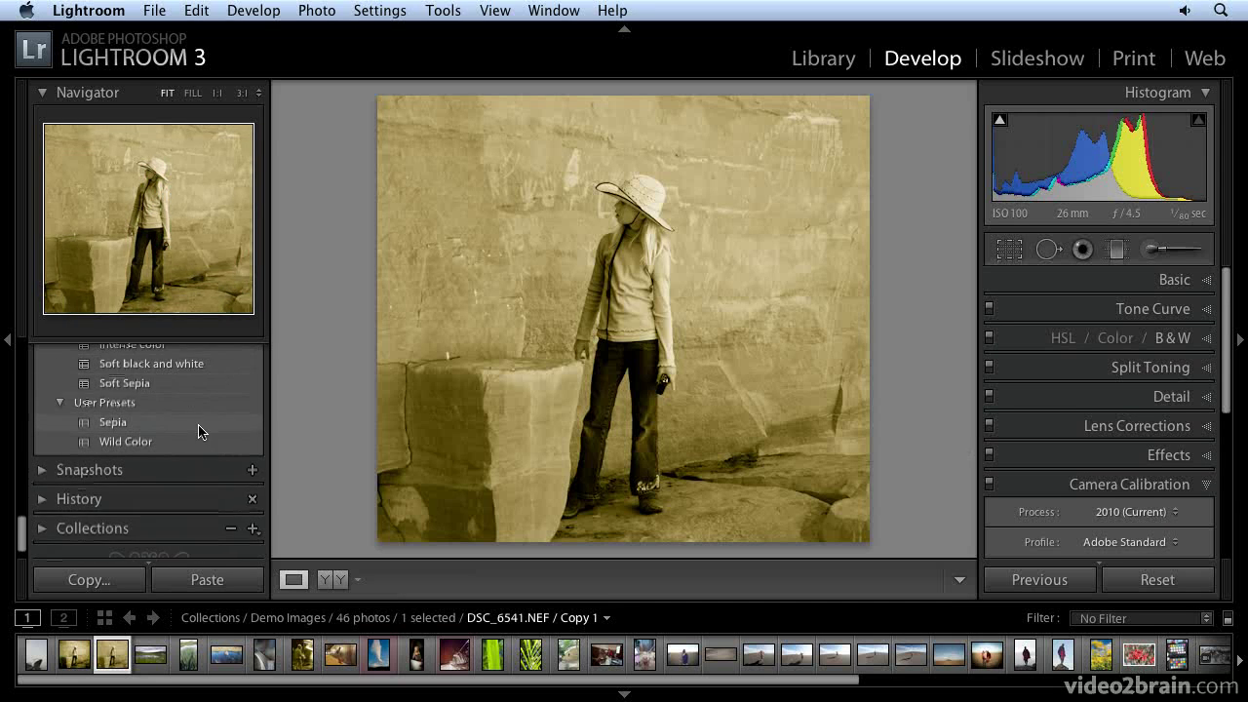
{"action": "left_click", "coordinate": [41, 459]}
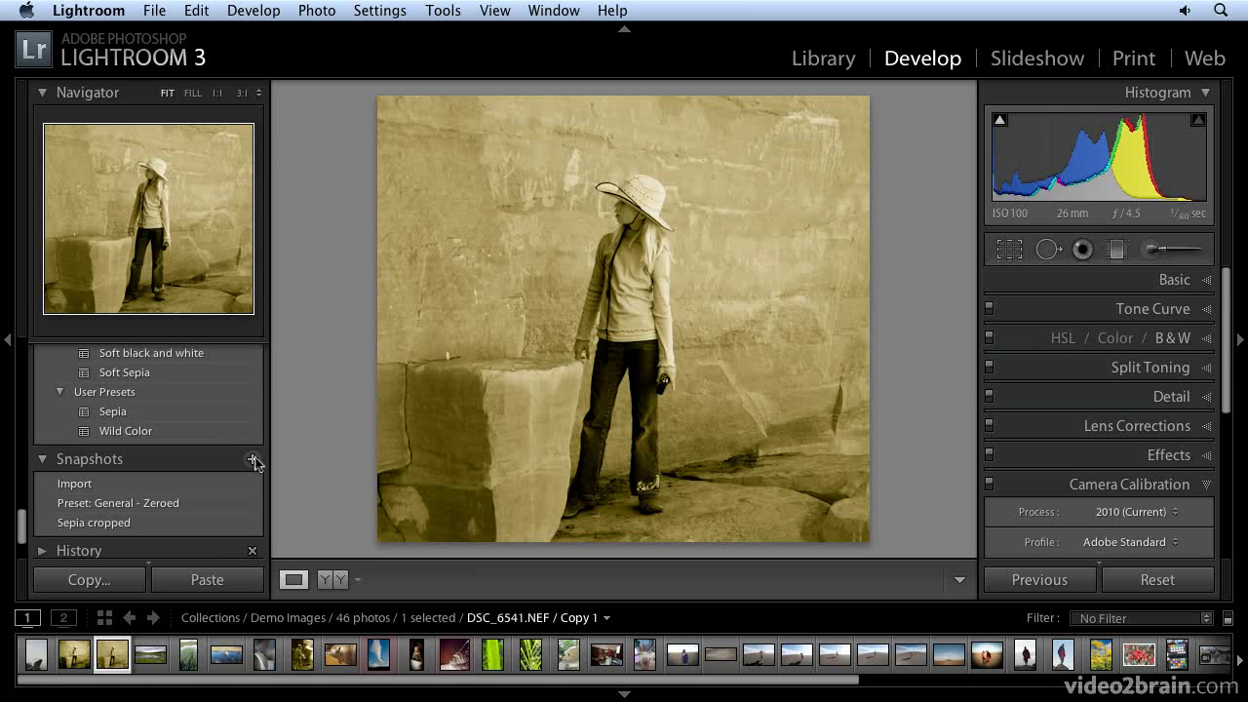
{"action": "scroll", "coordinate": [247, 462], "scroll_direction": "down", "scroll_amount": 1}
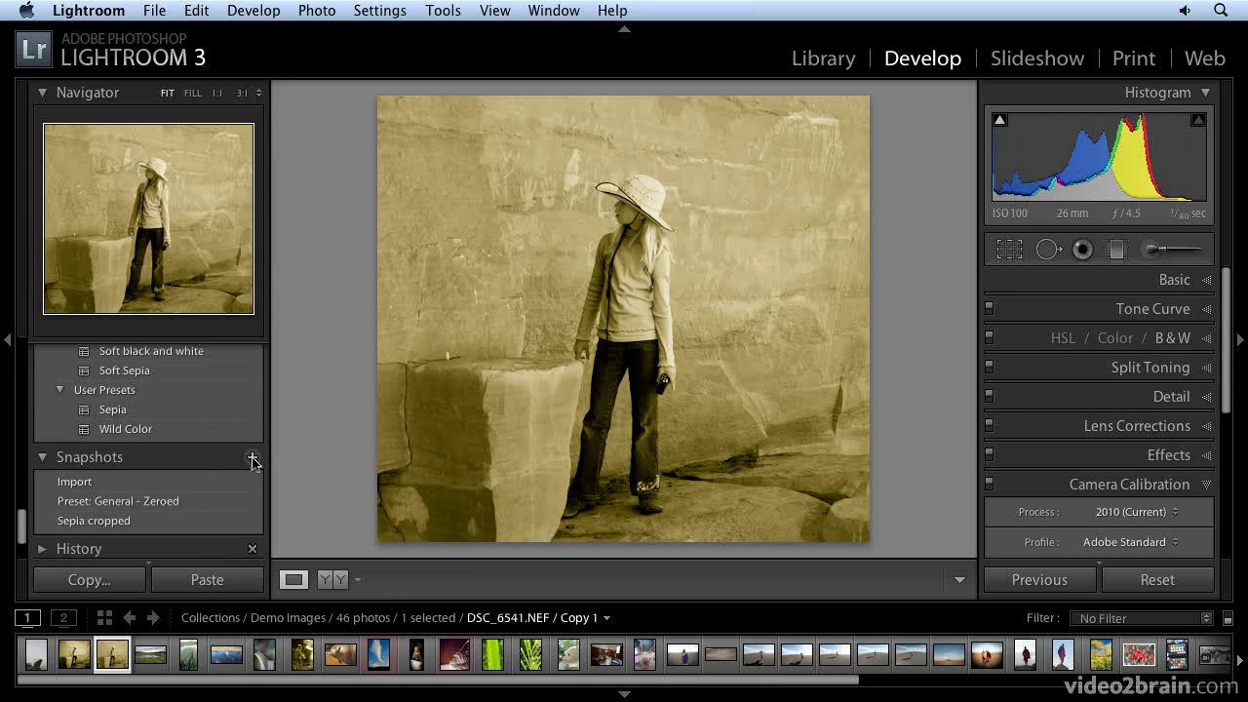
{"action": "left_click", "coordinate": [252, 458]}
{"action": "type", "text": "tint 1"}
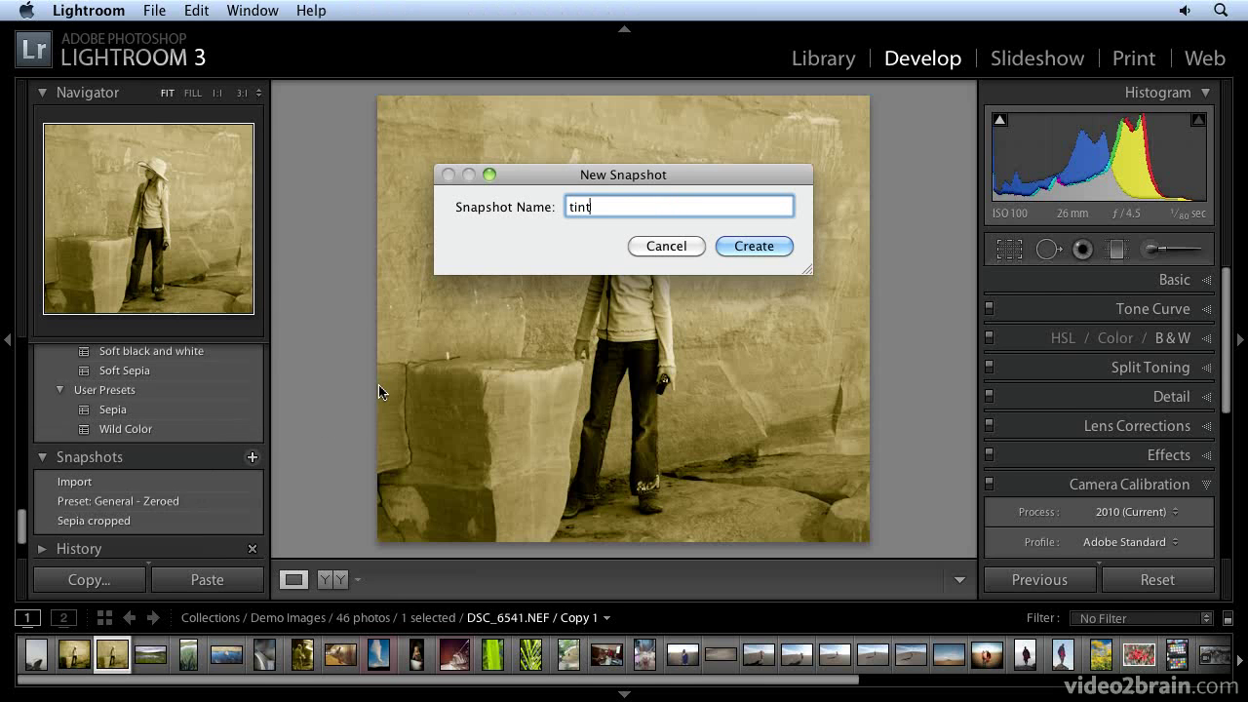
{"action": "left_click", "coordinate": [741, 246]}
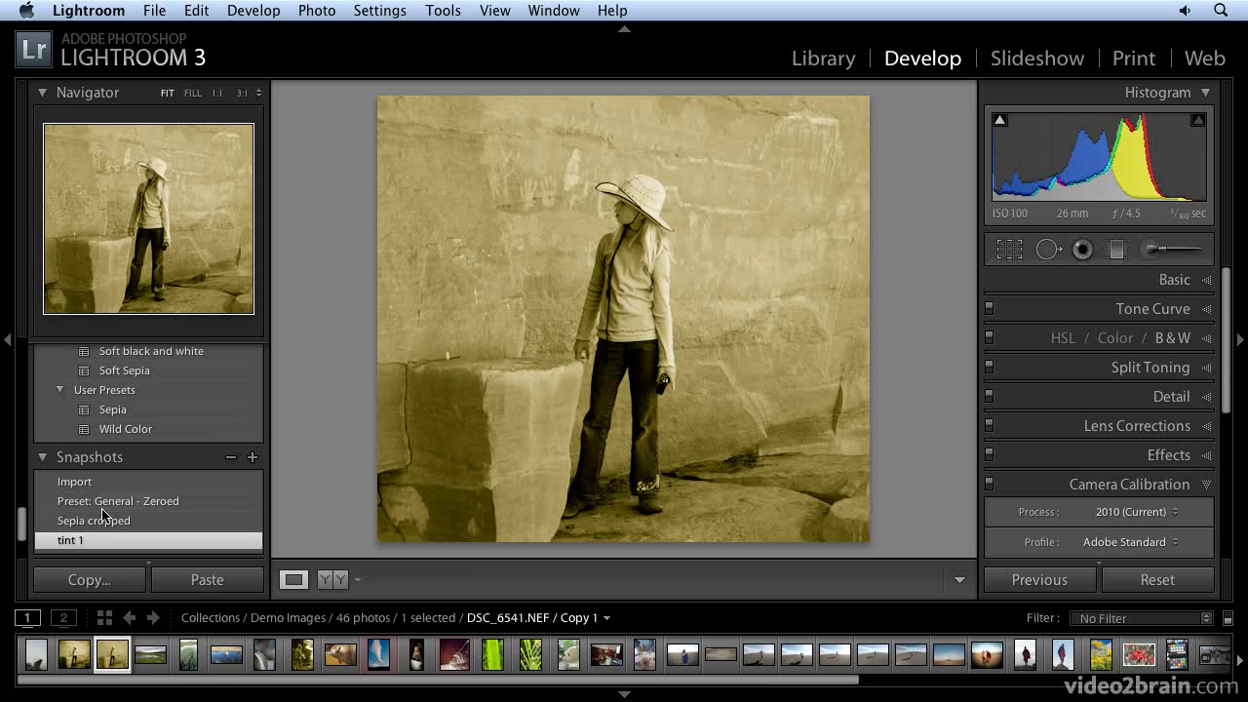
{"action": "left_click", "coordinate": [44, 458]}
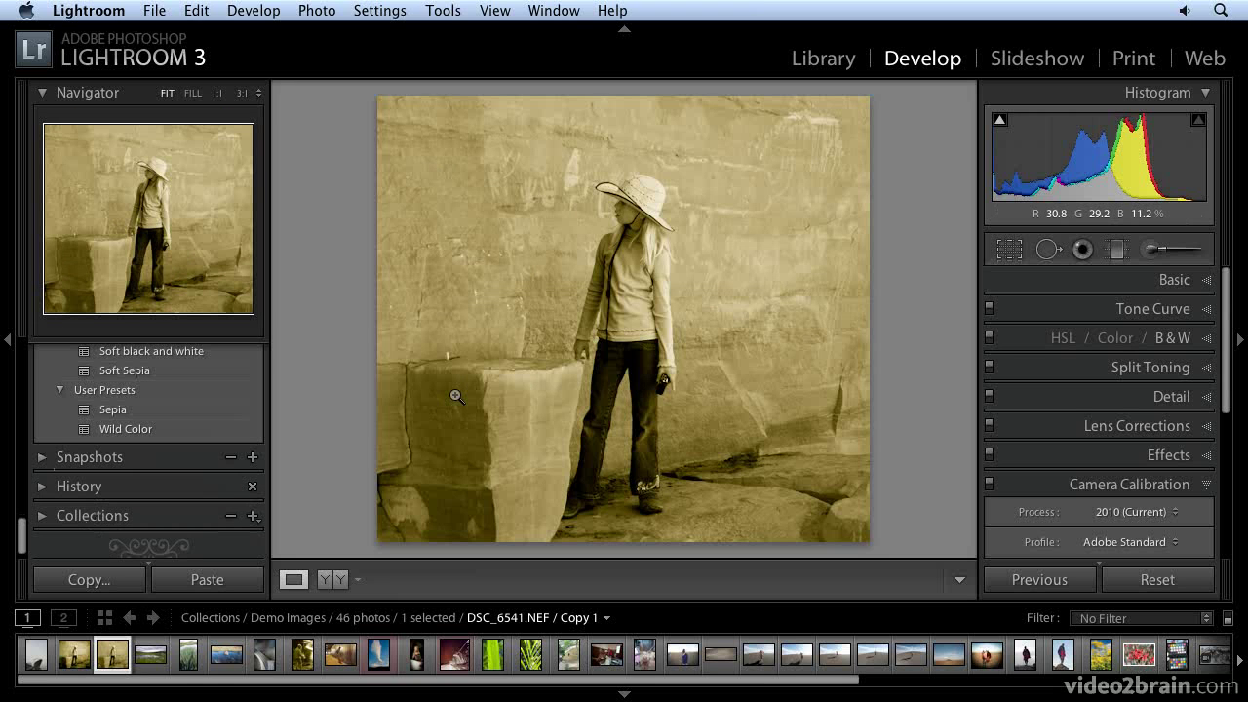